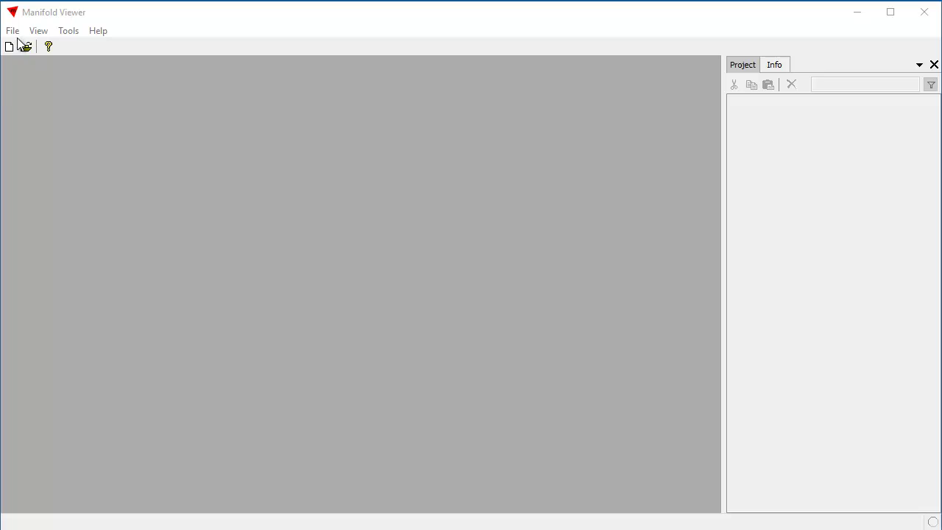
# Step: Open the meteorites.map project from the data folder and display its Map component
pyautogui.click(12, 33)
pyautogui.click(33, 65)
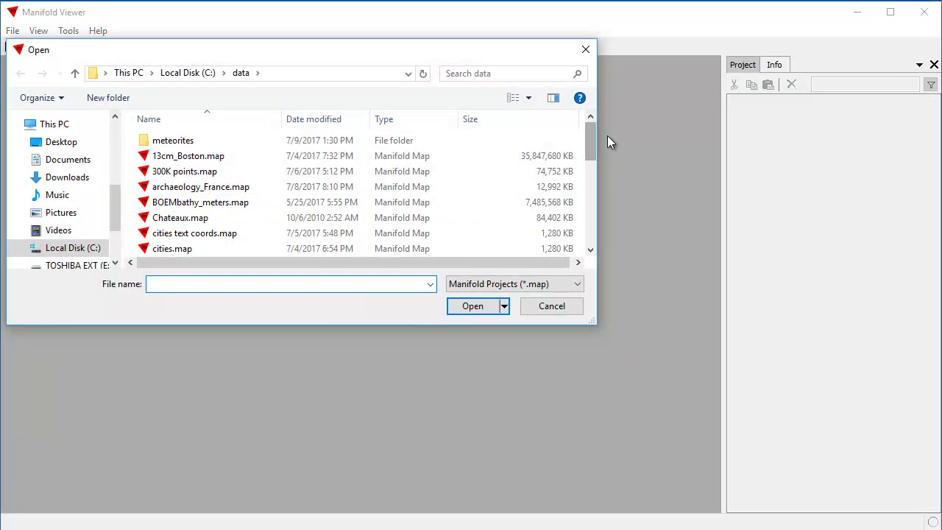
pyautogui.moveTo(596, 138); pyautogui.dragTo(606, 199)
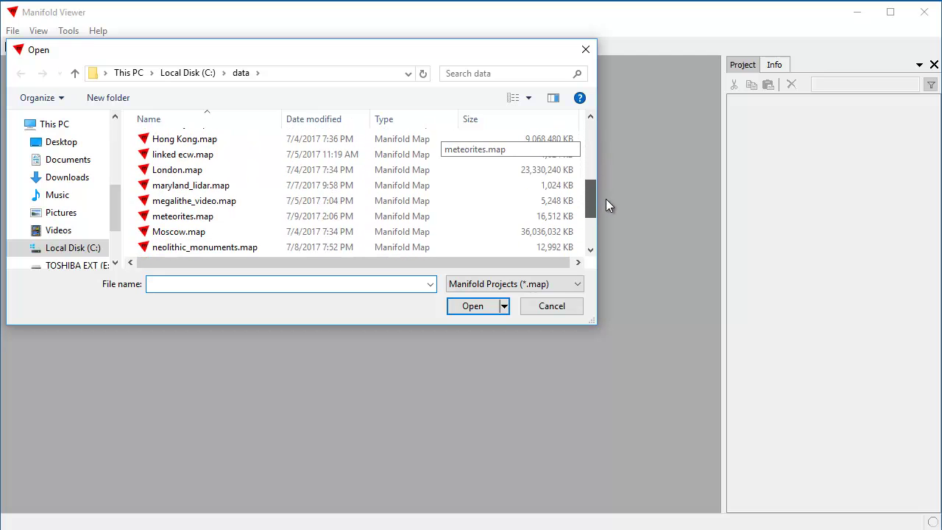
pyautogui.click(214, 217)
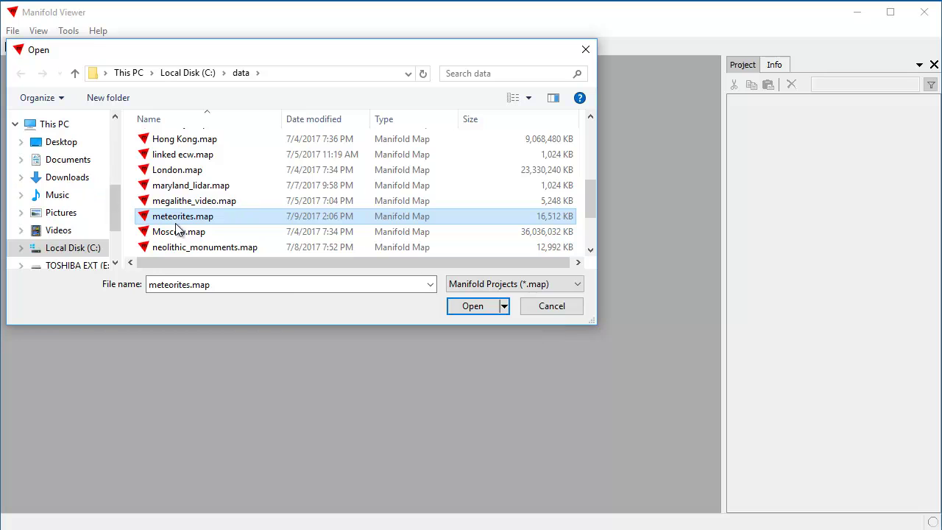
pyautogui.click(462, 305)
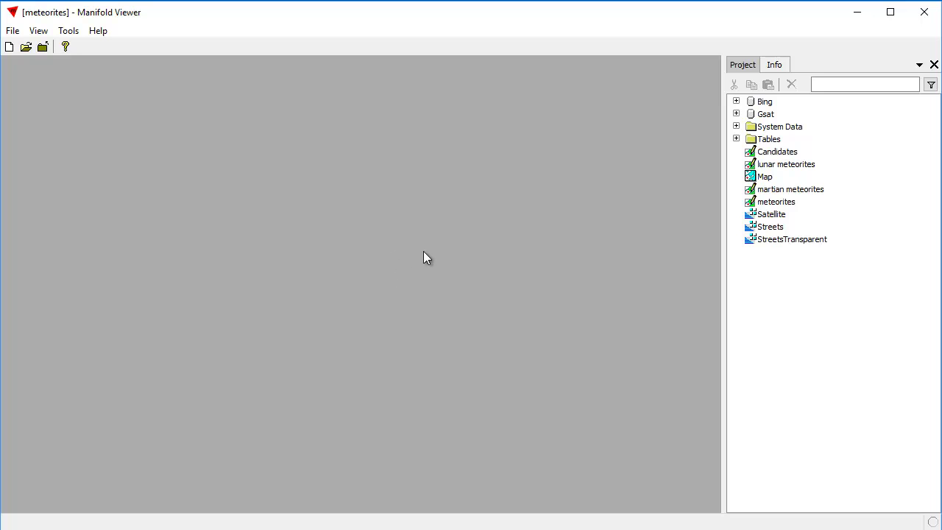
pyautogui.click(766, 178)
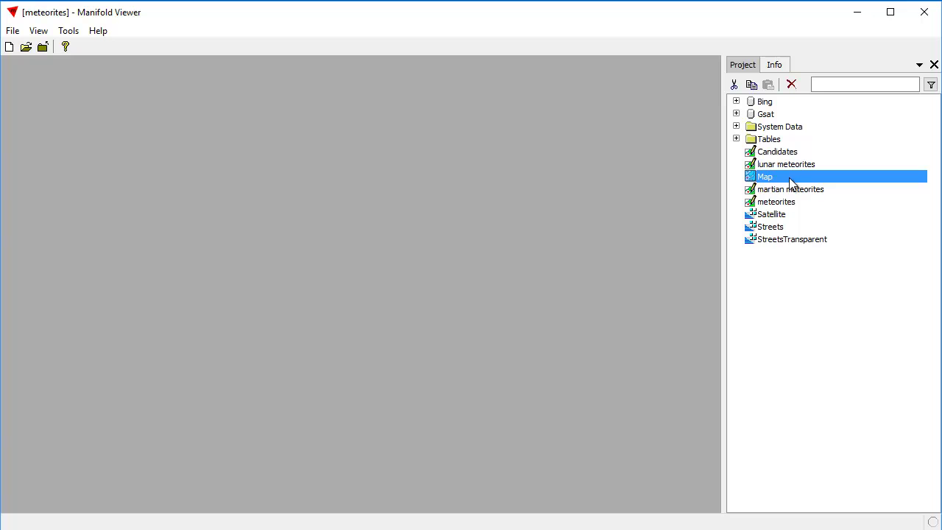
pyautogui.doubleClick(793, 178)
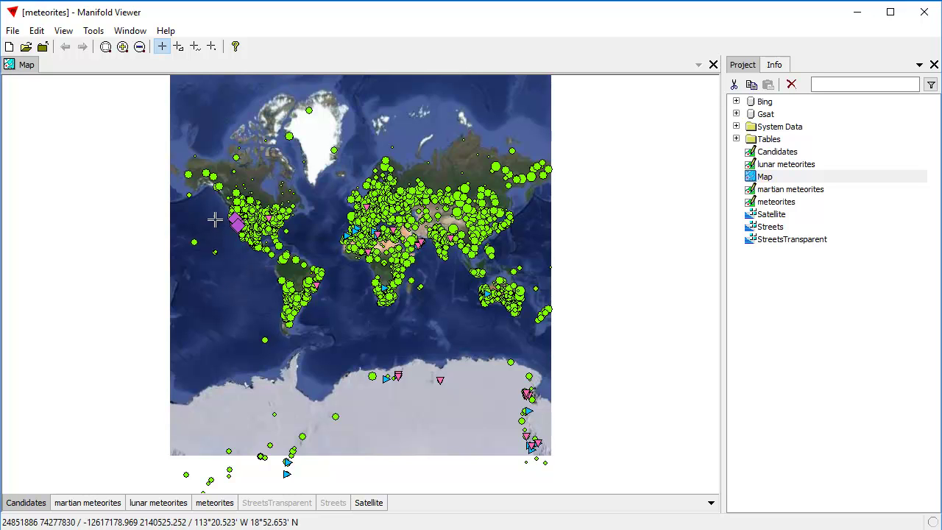
# Step: Examine the purple candidate markers and the surrounding green meteorite markers across the western United States
pyautogui.moveTo(215, 206); pyautogui.dragTo(255, 249)
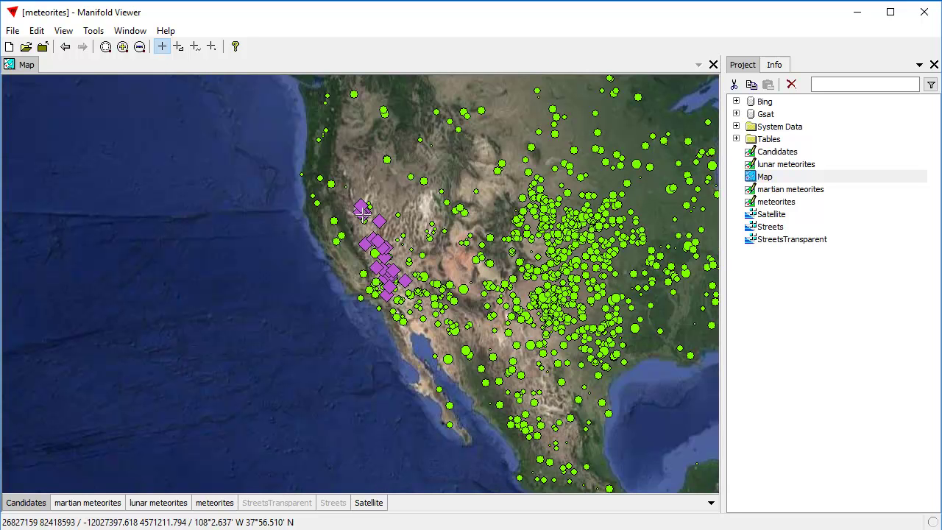
pyautogui.moveTo(478, 194); pyautogui.dragTo(345, 206)
pyautogui.moveTo(164, 337); pyautogui.dragTo(339, 314)
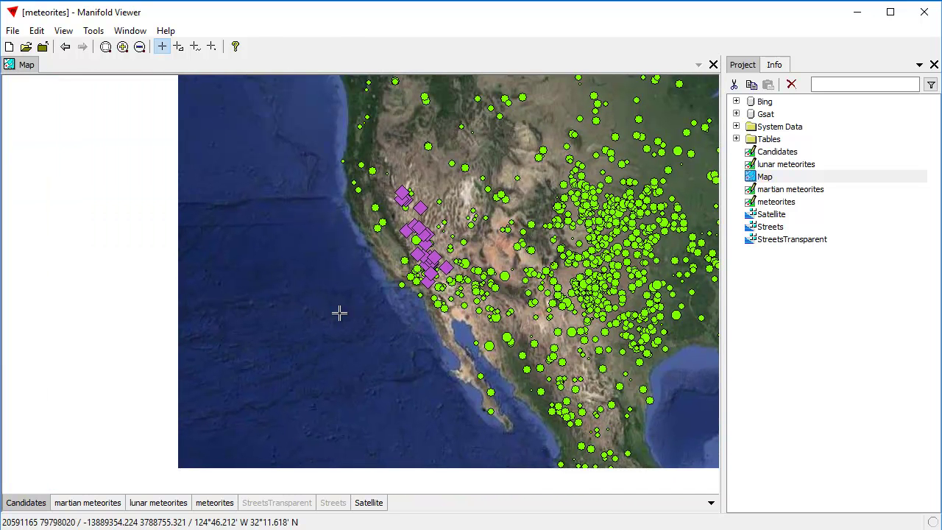
pyautogui.moveTo(508, 213); pyautogui.dragTo(432, 245)
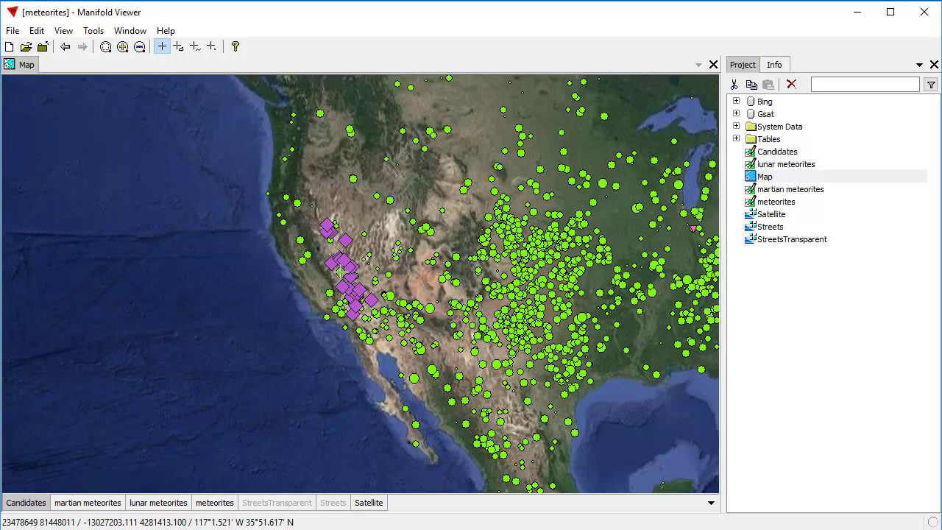
pyautogui.scroll(3, 344, 289)
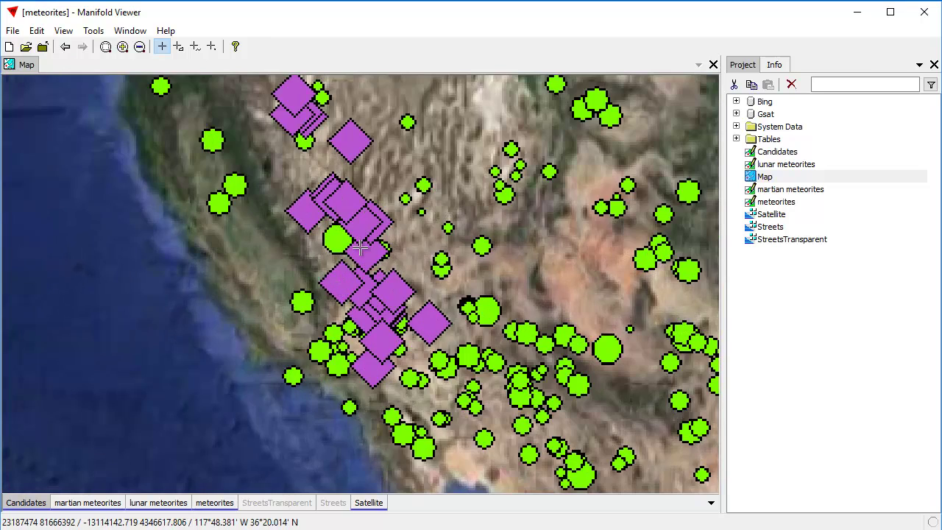
pyautogui.scroll(-5, 360, 249)
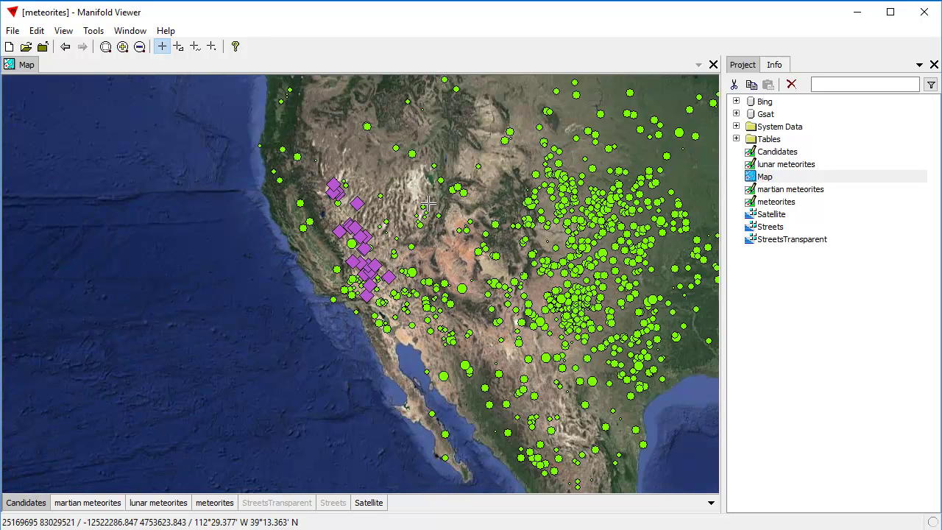
pyautogui.scroll(-1, 416, 221)
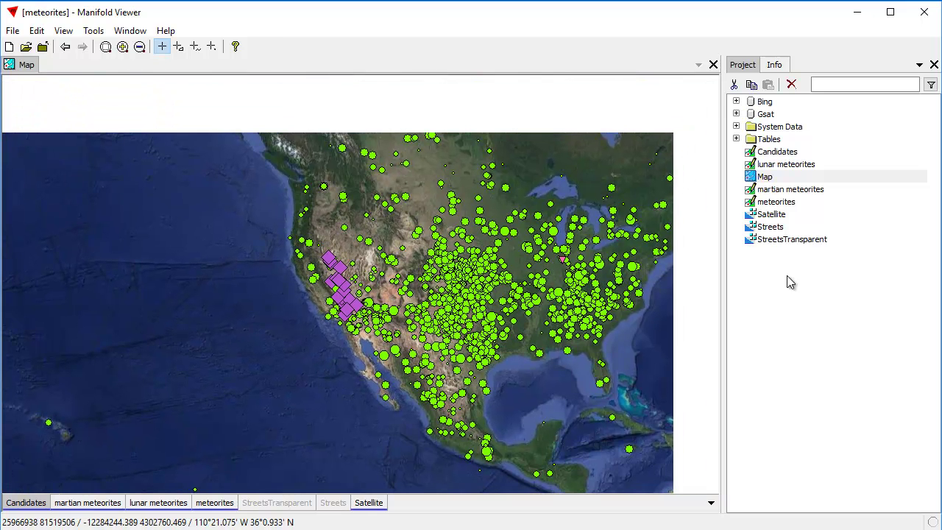
# Step: Check the Google Maps Satellite Image in the Gsat data source while the Satellite layer is hidden, and show the layer again
pyautogui.click(379, 503)
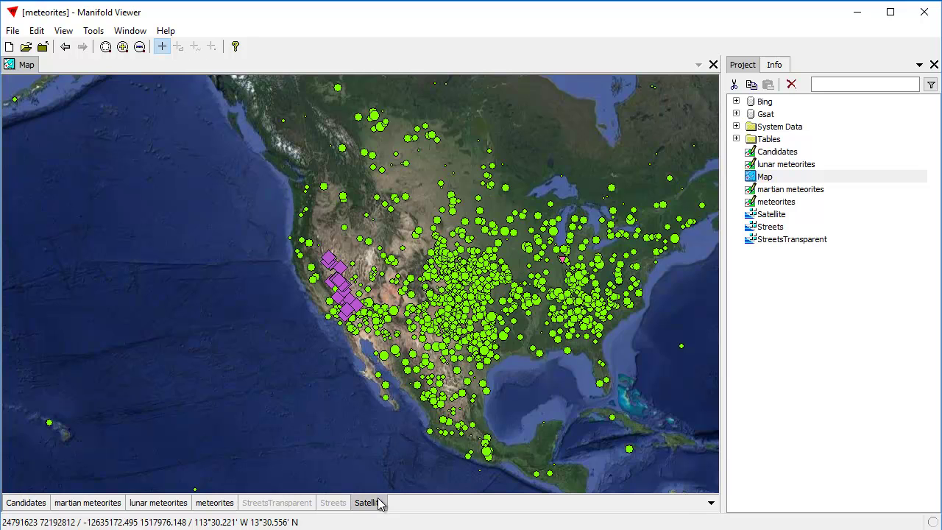
pyautogui.keyDown('shift'); pyautogui.click(378, 505); pyautogui.keyUp('shift')
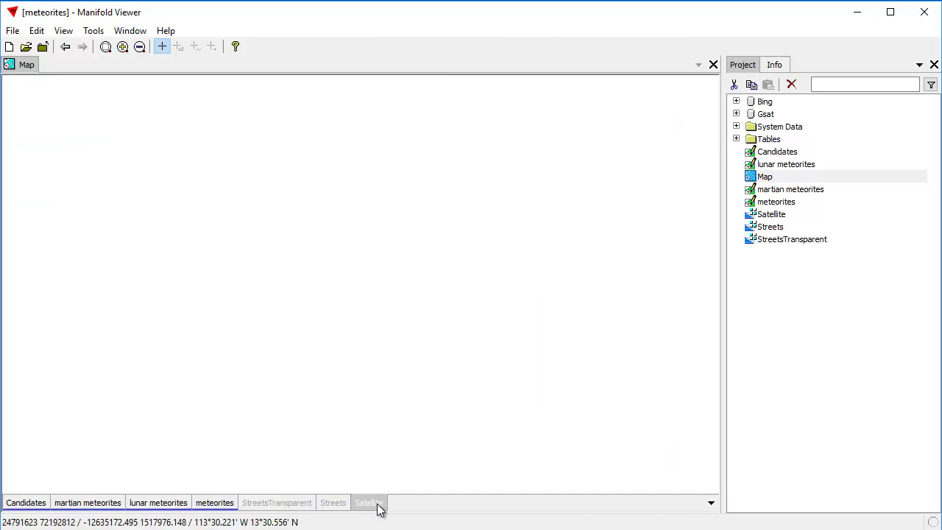
pyautogui.click(737, 114)
pyautogui.click(833, 155)
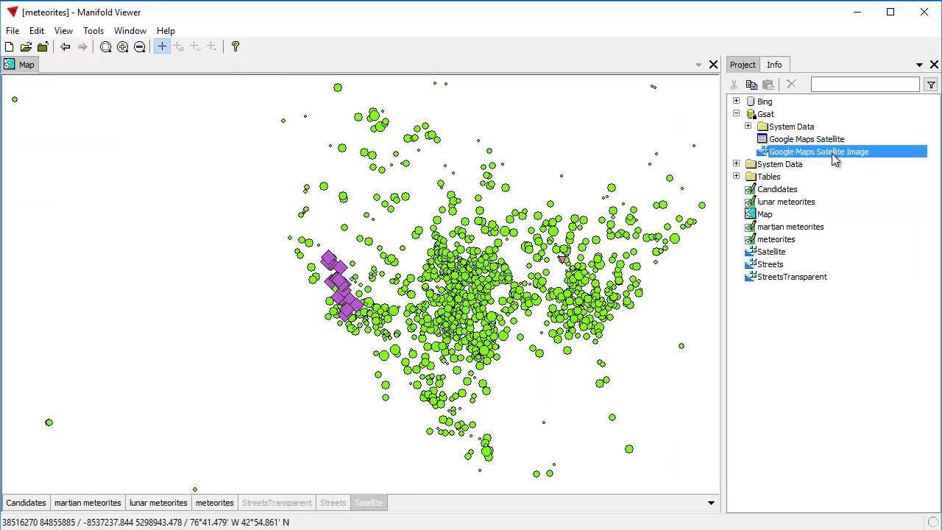
pyautogui.click(737, 114)
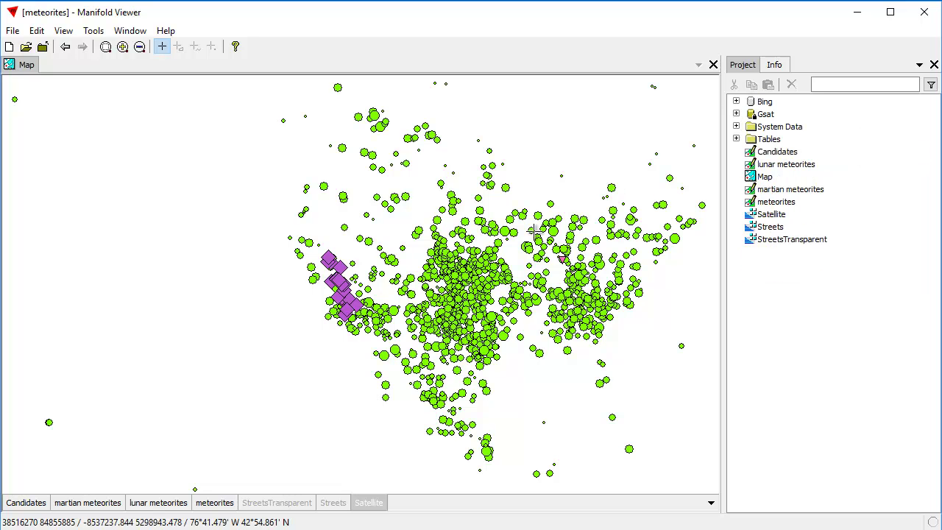
pyautogui.click(372, 503)
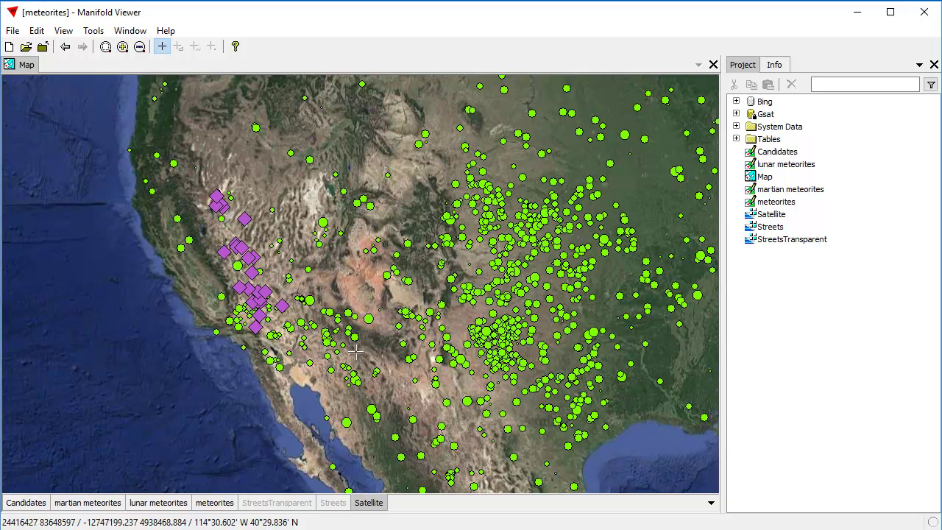
# Step: Make the meteorites layer active and fit the map view to its full extent
pyautogui.click(214, 503)
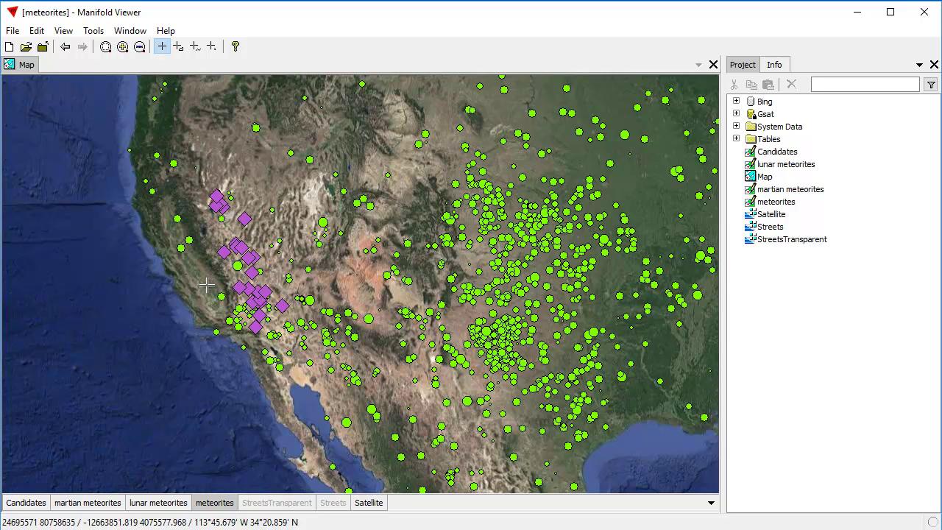
pyautogui.click(63, 31)
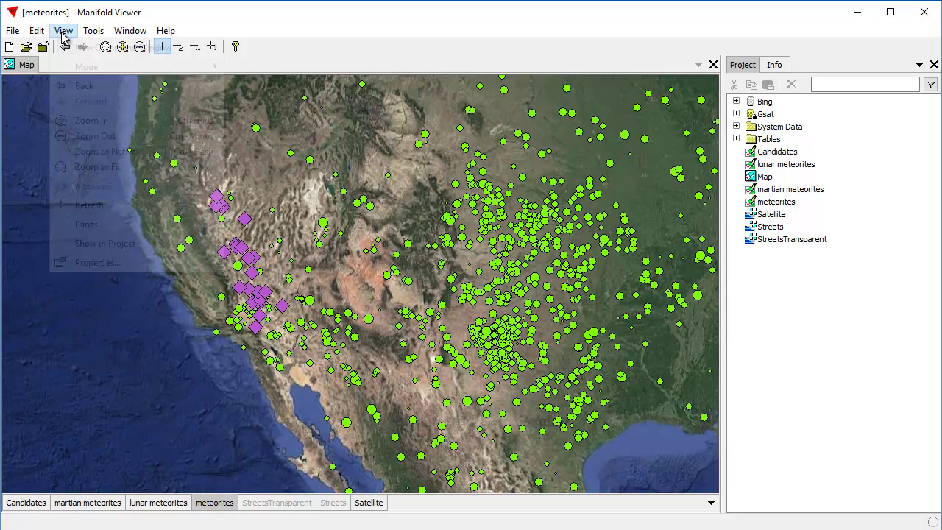
pyautogui.click(95, 167)
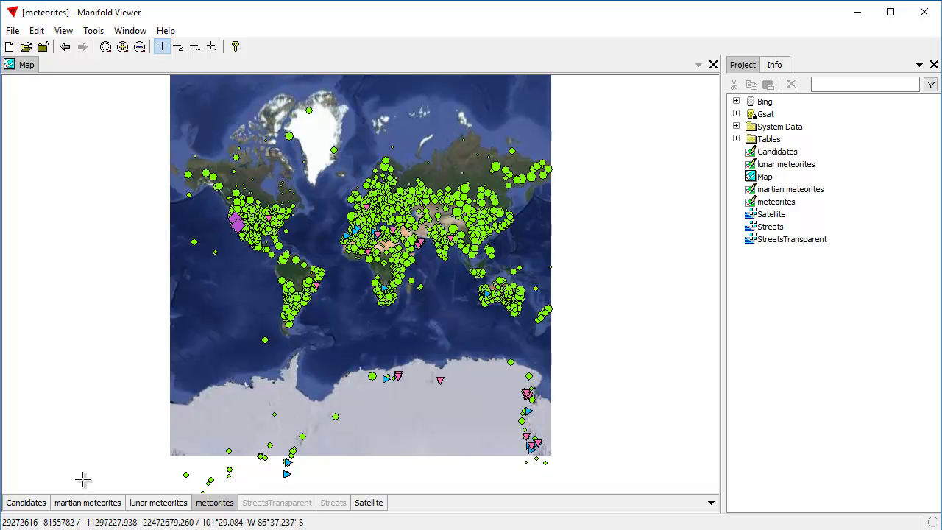
# Step: Hide the Candidates, meteorites and lunar meteorites layers, leaving the martian meteorites over the satellite imagery
pyautogui.doubleClick(27, 506)
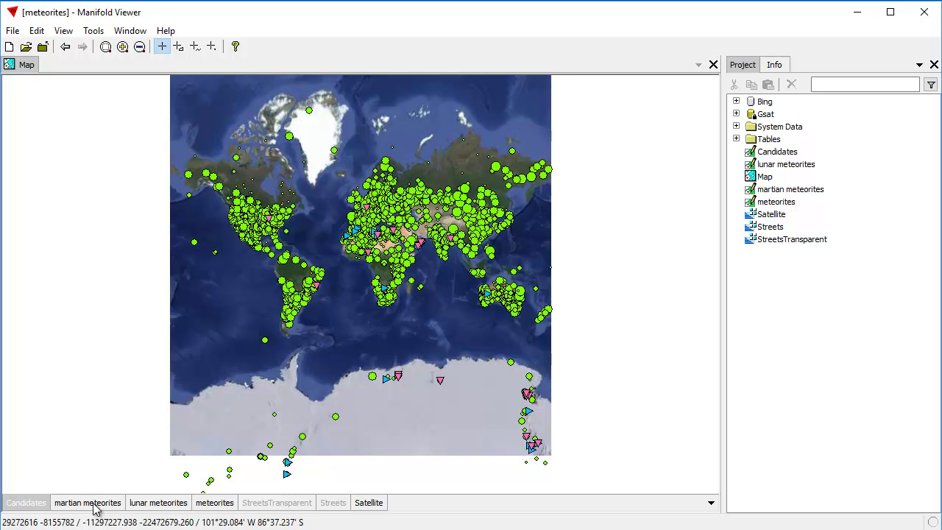
pyautogui.click(228, 507)
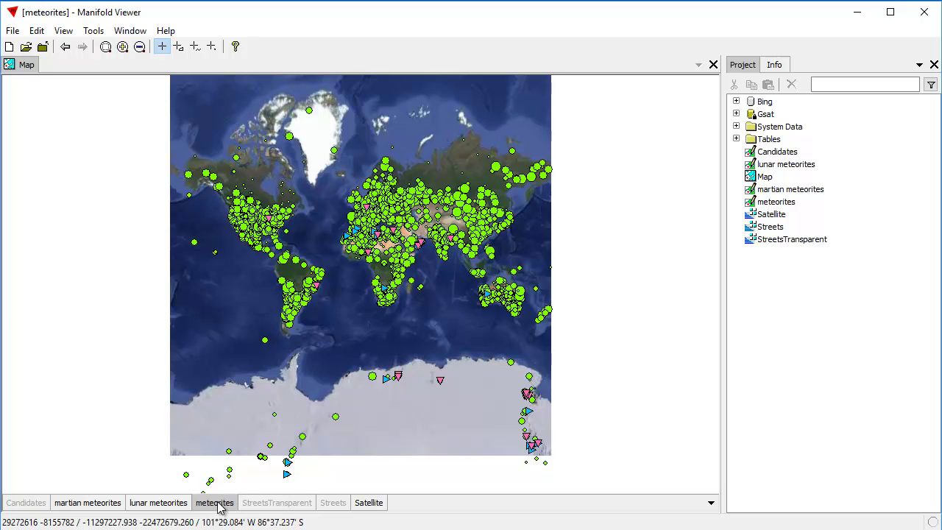
pyautogui.doubleClick(219, 507)
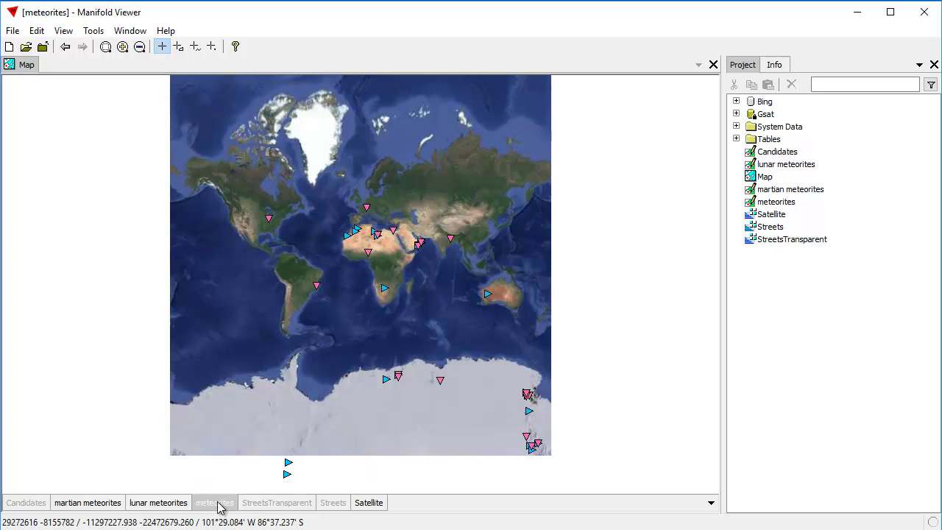
pyautogui.doubleClick(140, 507)
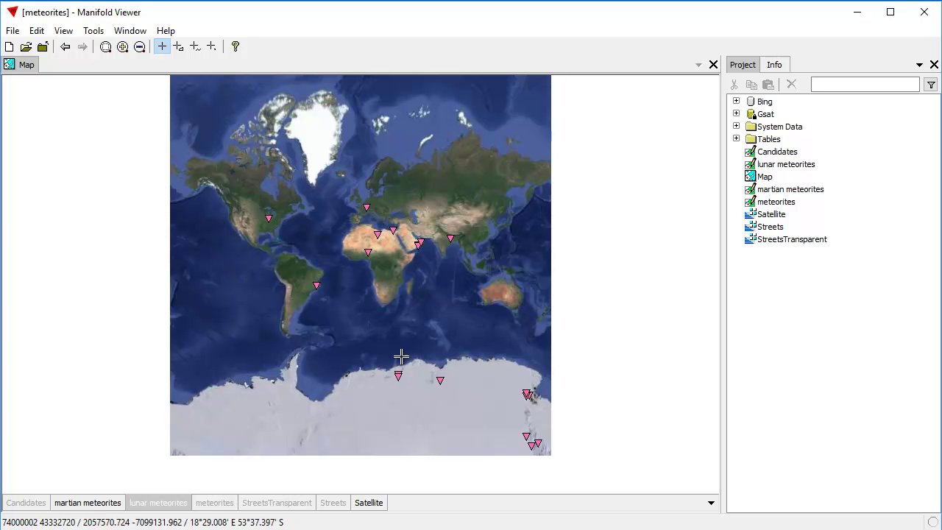
# Step: Examine the cluster of martian meteorite markers in the North African desert up close, and return to the world-scale view
pyautogui.moveTo(360, 224); pyautogui.dragTo(413, 243)
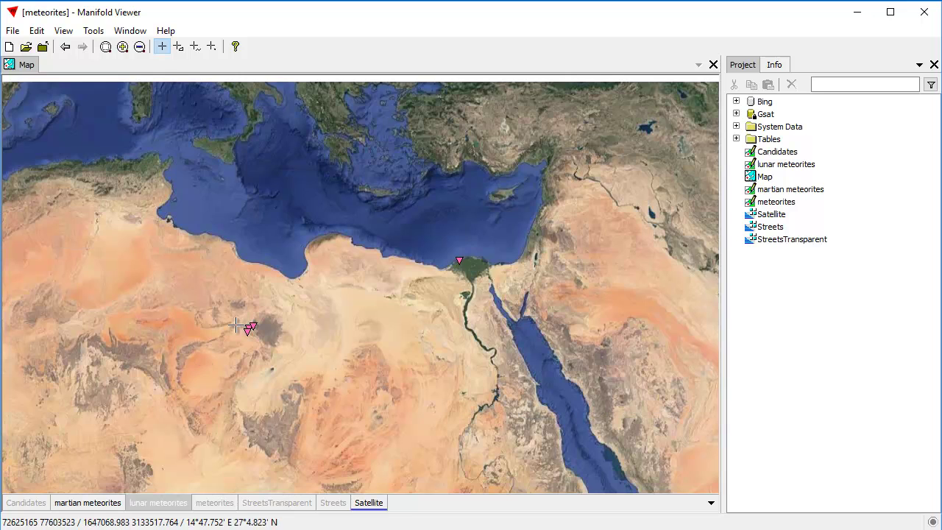
pyautogui.moveTo(226, 308); pyautogui.dragTo(275, 336)
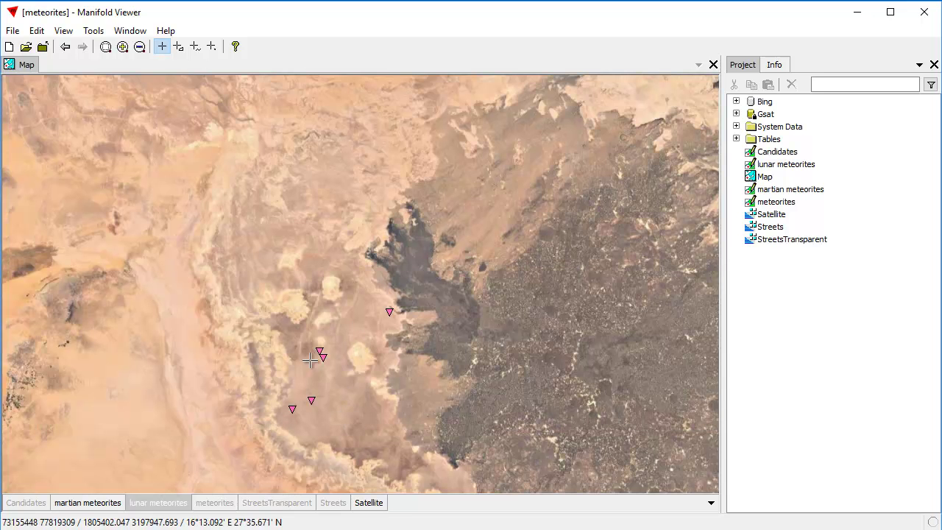
pyautogui.moveTo(301, 341); pyautogui.dragTo(349, 368)
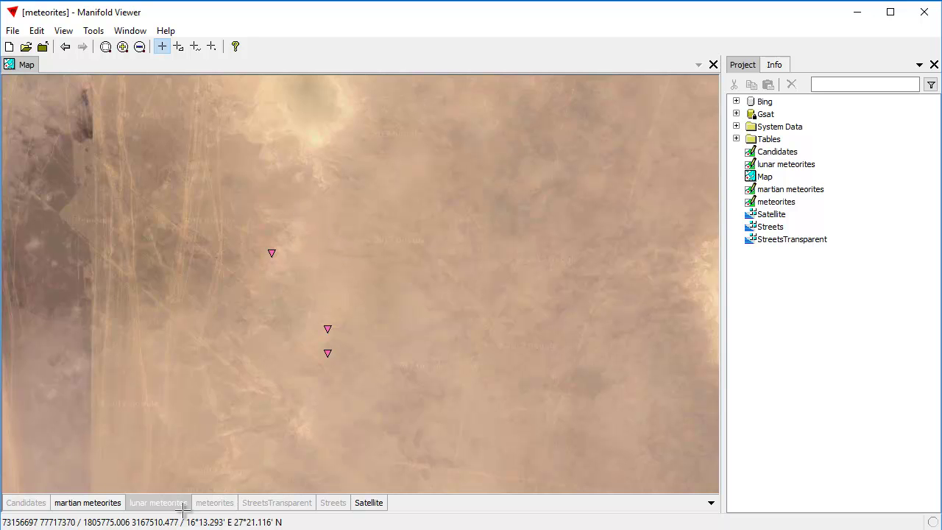
pyautogui.scroll(-1, 279, 319)
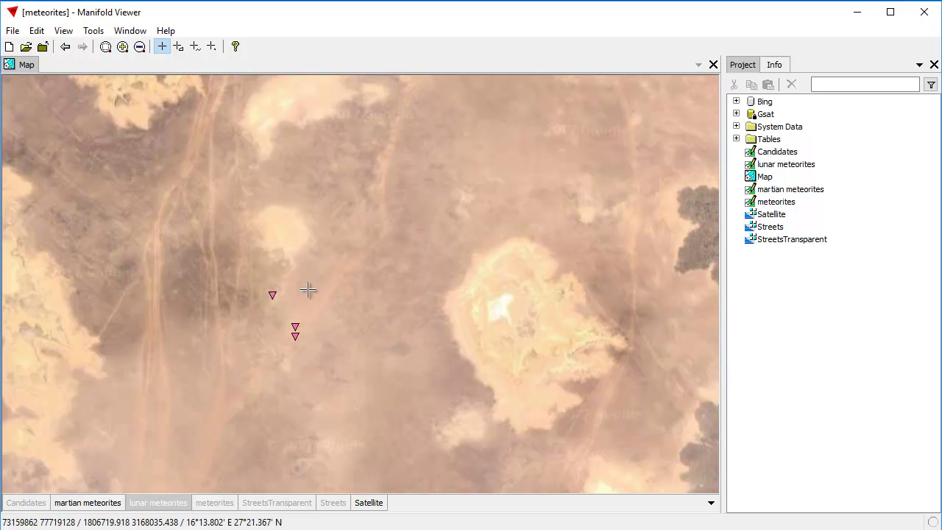
pyautogui.scroll(-1, 320, 281)
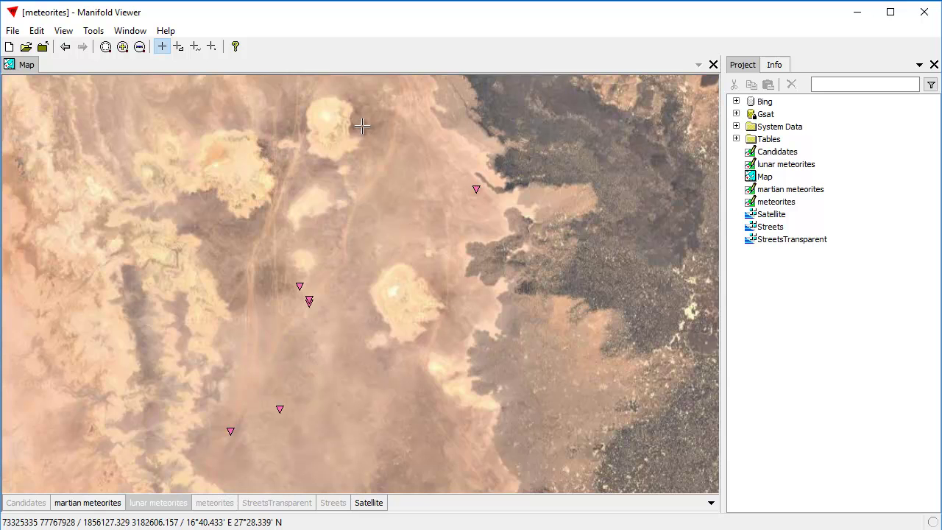
pyautogui.scroll(-1, 300, 255)
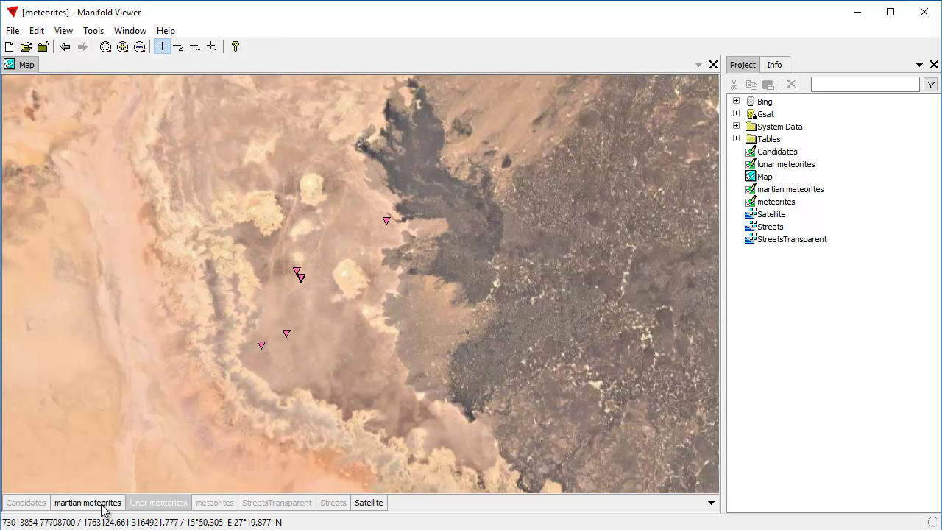
pyautogui.rightClick(103, 506)
pyautogui.click(156, 454)
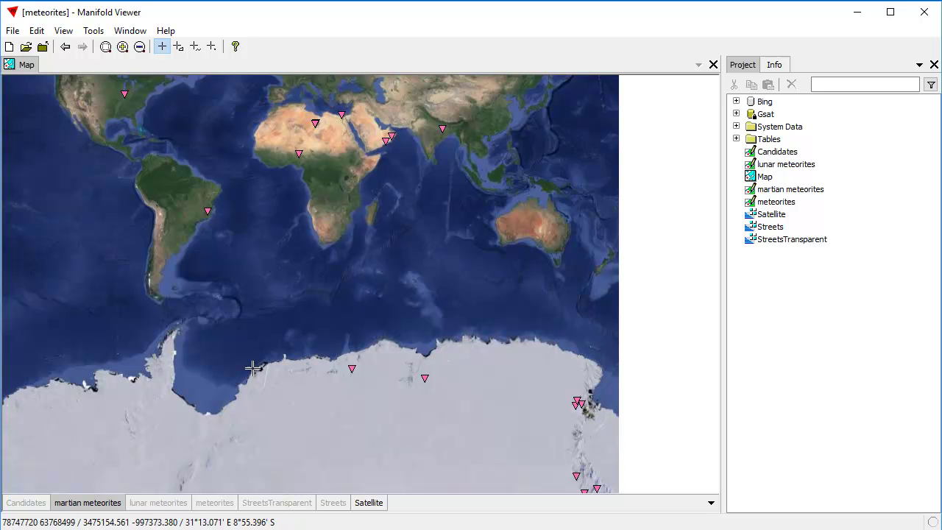
# Step: Show the lunar meteorites layer in place of the martian meteorites layer and zoom in on its markers in North Africa
pyautogui.click(143, 505)
pyautogui.click(107, 507)
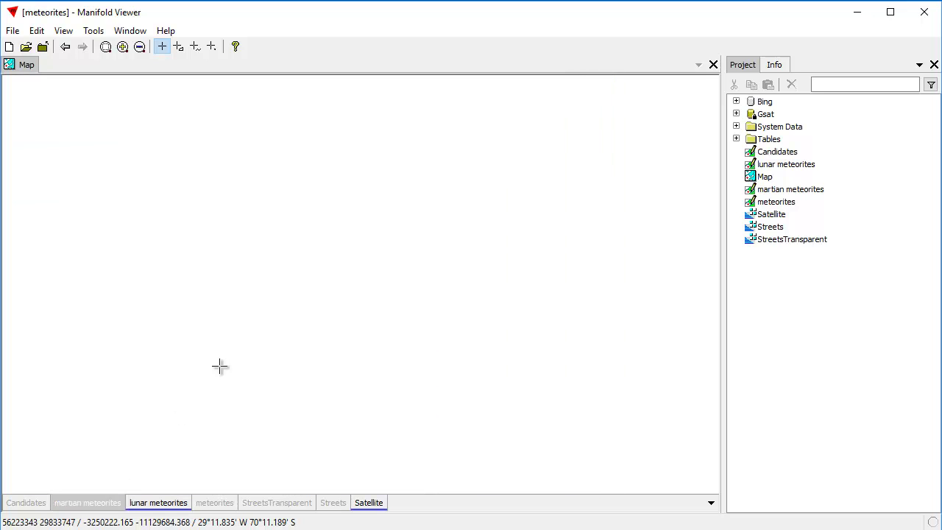
pyautogui.rightClick(177, 506)
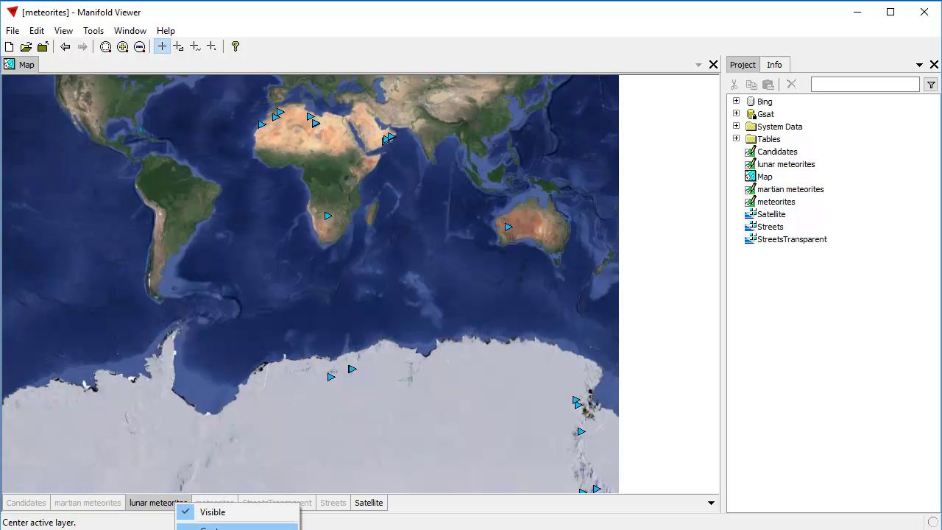
pyautogui.click(221, 529)
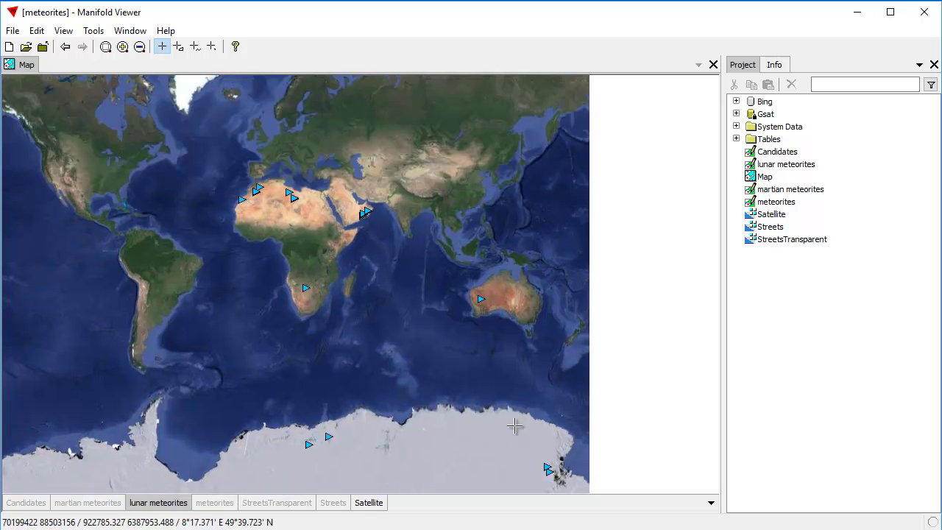
pyautogui.moveTo(228, 180); pyautogui.dragTo(316, 225)
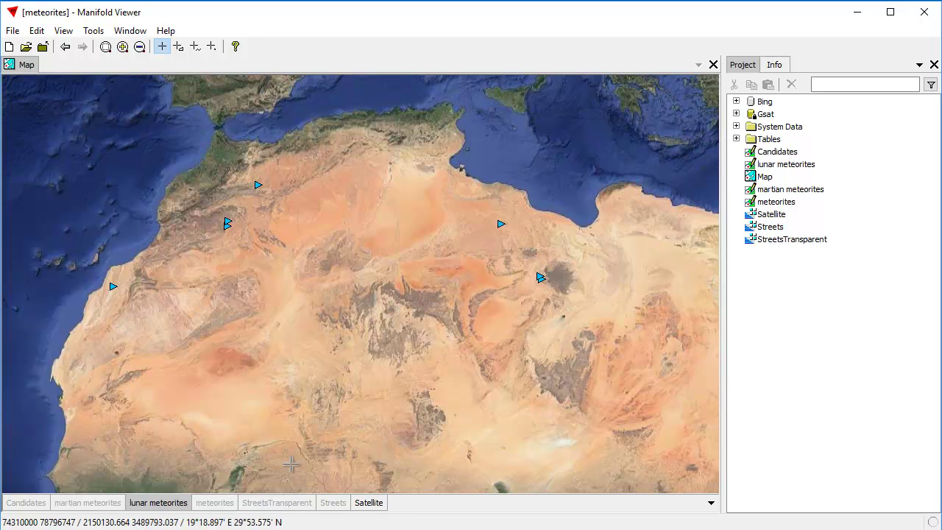
# Step: Examine the lunar meteorite site in Morocco up close, and fit the view to the whole Satellite layer
pyautogui.moveTo(194, 212); pyautogui.dragTo(244, 234)
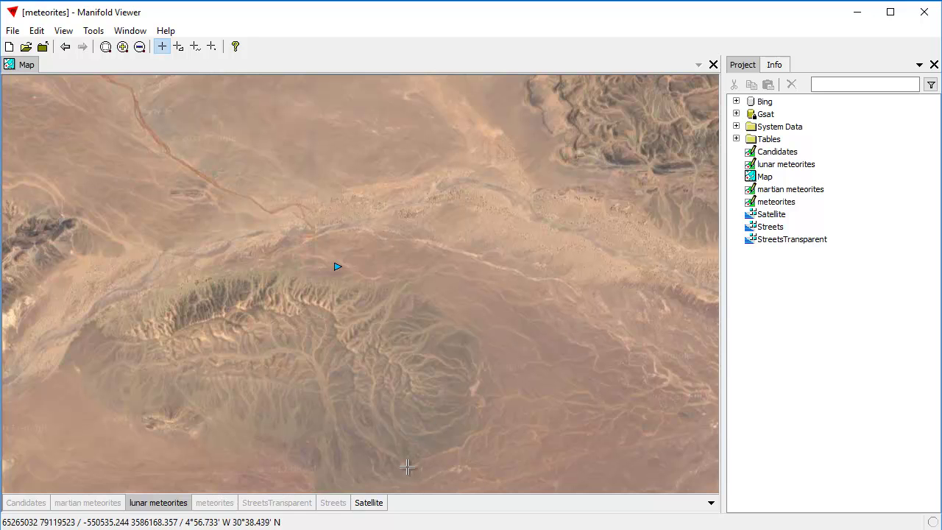
pyautogui.rightClick(368, 505)
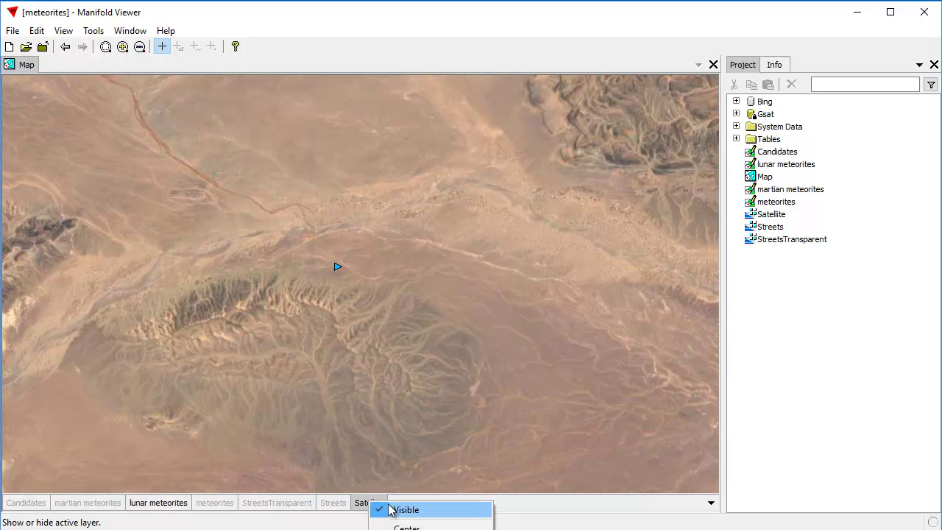
pyautogui.click(406, 524)
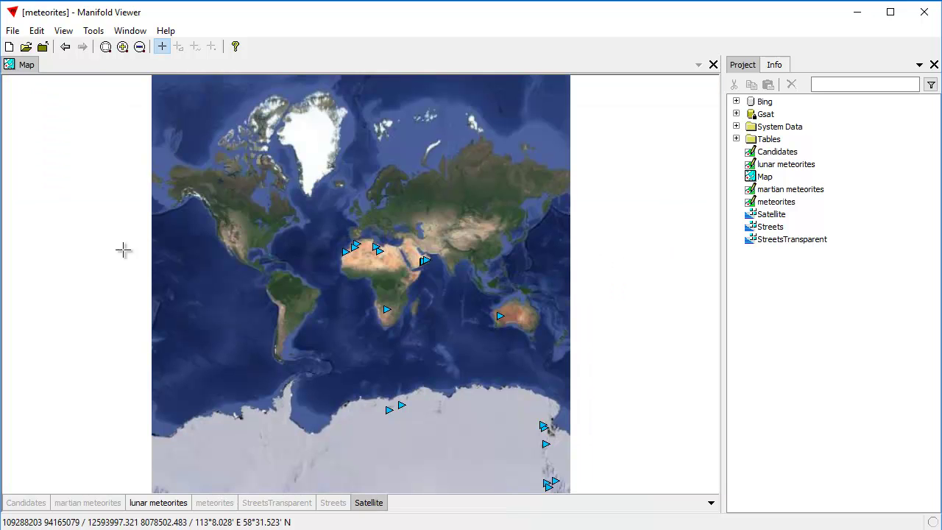
# Step: Zoom in on the United States and show the meteorites layer in place of the lunar meteorites layer
pyautogui.scroll(5, 269, 255)
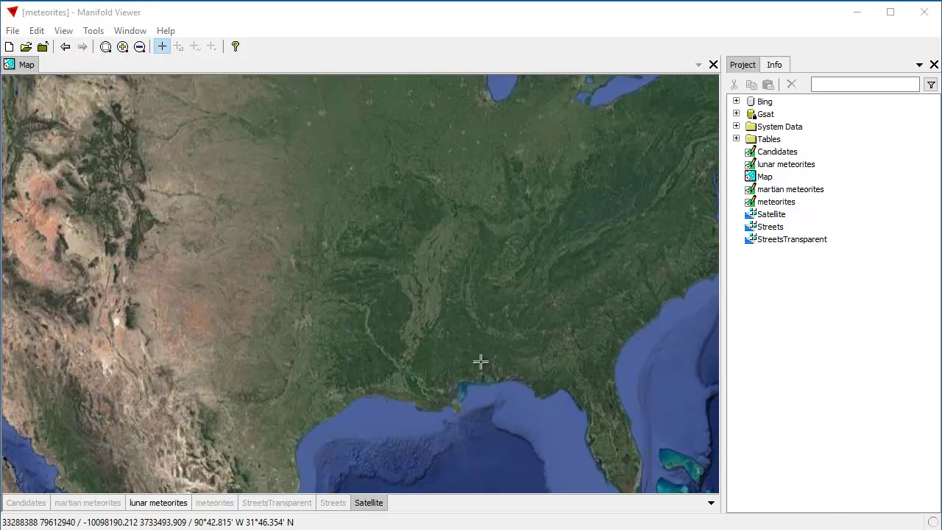
pyautogui.scroll(-2, 361, 294)
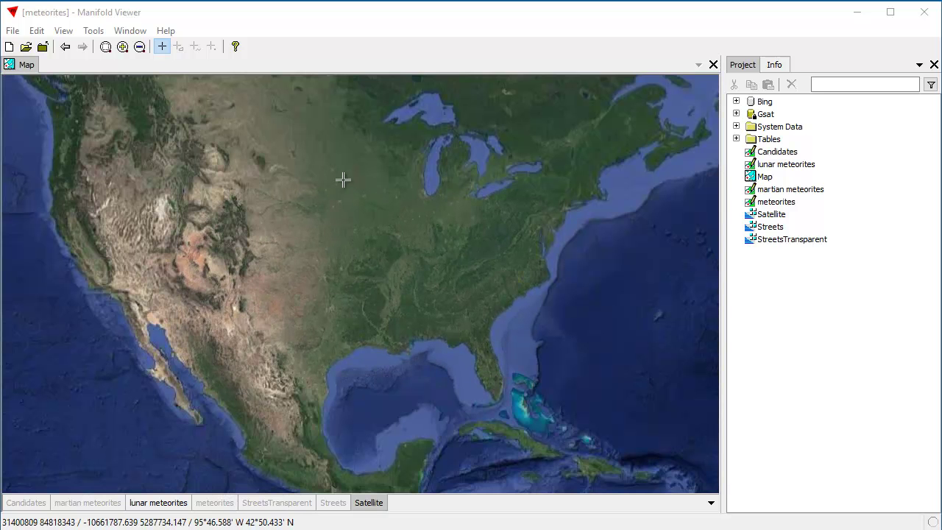
pyautogui.scroll(1, 343, 293)
pyautogui.moveTo(343, 293); pyautogui.dragTo(369, 214)
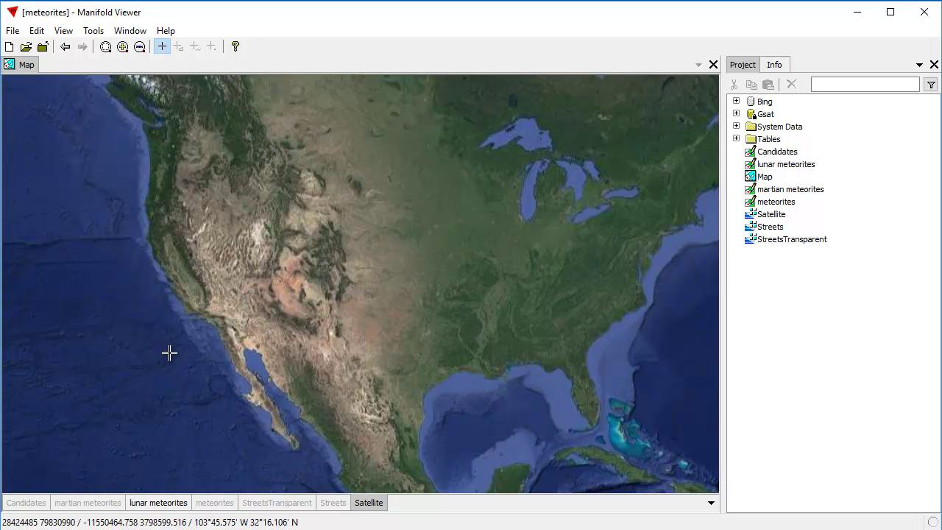
pyautogui.click(213, 505)
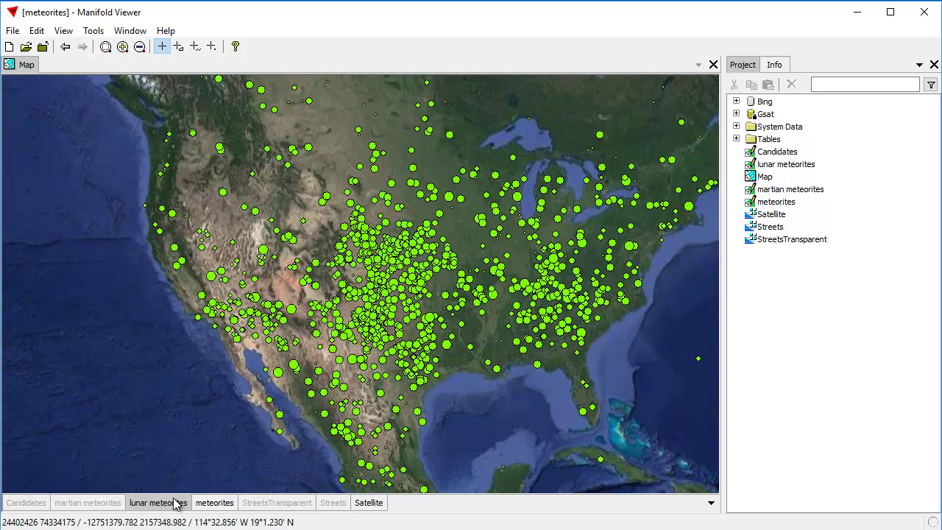
pyautogui.click(212, 505)
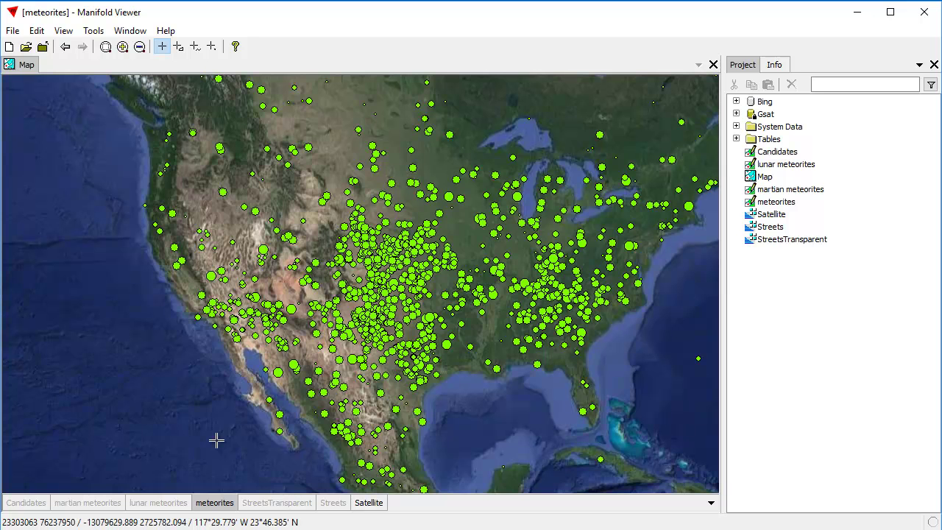
# Step: Zoom in on the meteorites of the southwestern United States and overlay the StreetsTransparent layer around the Mojave Desert
pyautogui.moveTo(137, 220); pyautogui.dragTo(307, 369)
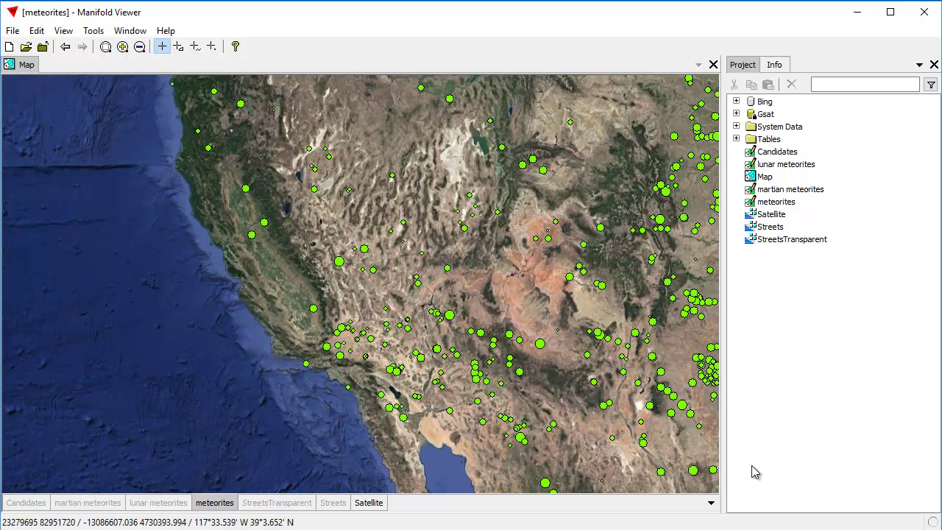
pyautogui.scroll(2, 519, 385)
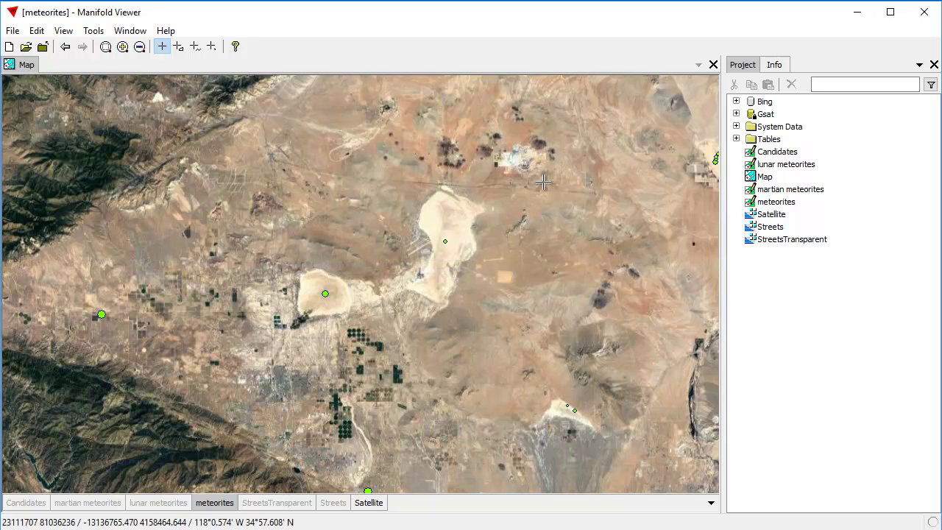
pyautogui.click(66, 47)
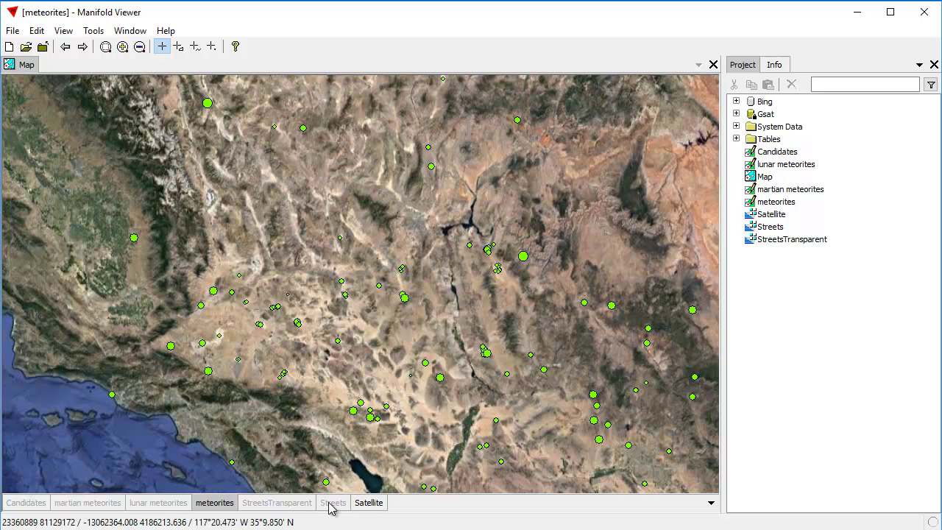
pyautogui.click(302, 508)
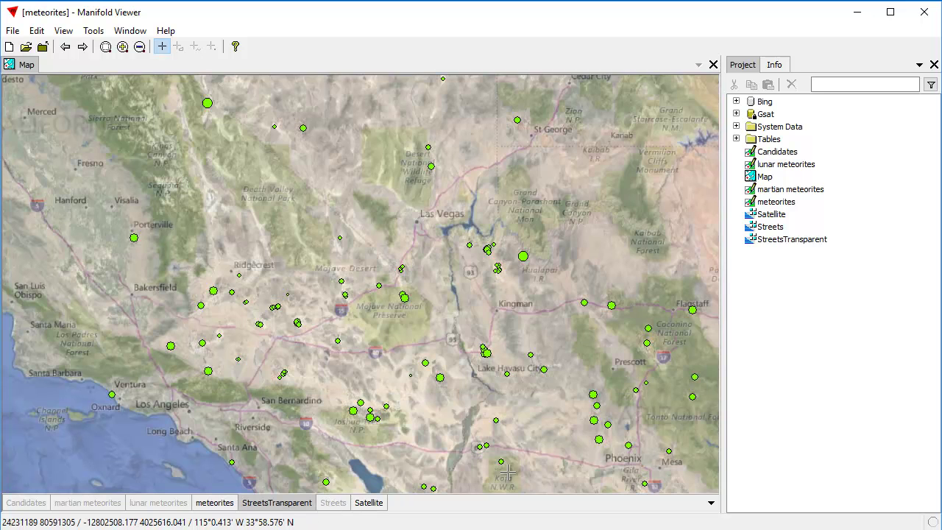
pyautogui.moveTo(169, 185); pyautogui.dragTo(453, 359)
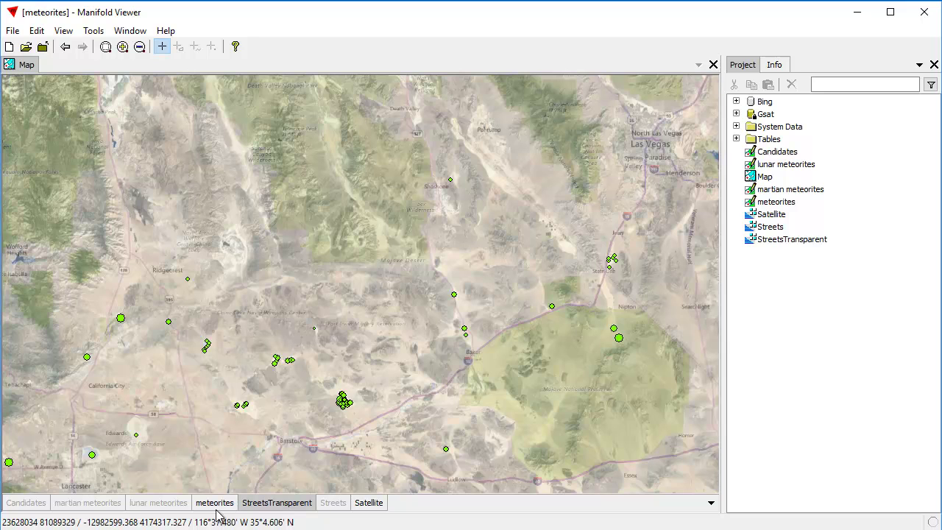
# Step: Hide the StreetsTransparent layer and examine the meteorites clustered on the dry lake northeast of Barstow up close
pyautogui.keyDown('shift'); pyautogui.click(277, 502); pyautogui.keyUp('shift')
pyautogui.moveTo(184, 324); pyautogui.dragTo(381, 422)
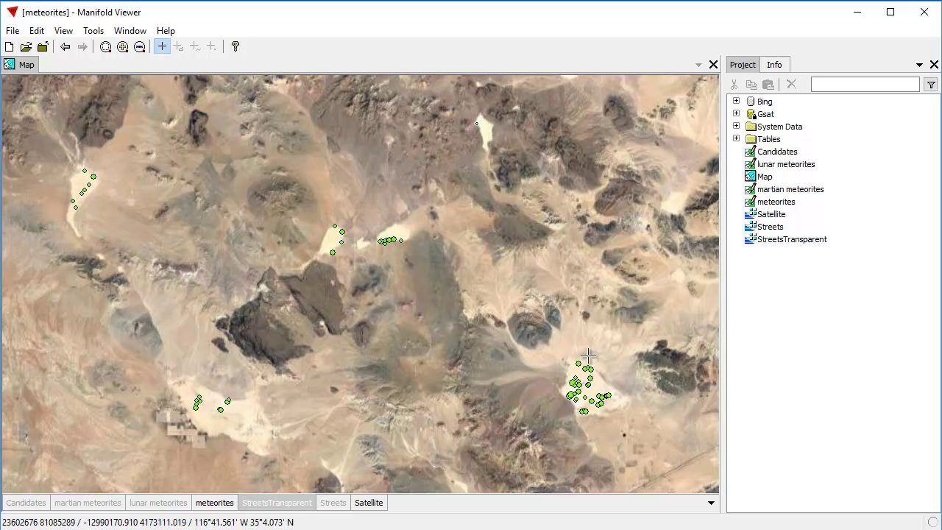
pyautogui.moveTo(550, 350); pyautogui.dragTo(637, 430)
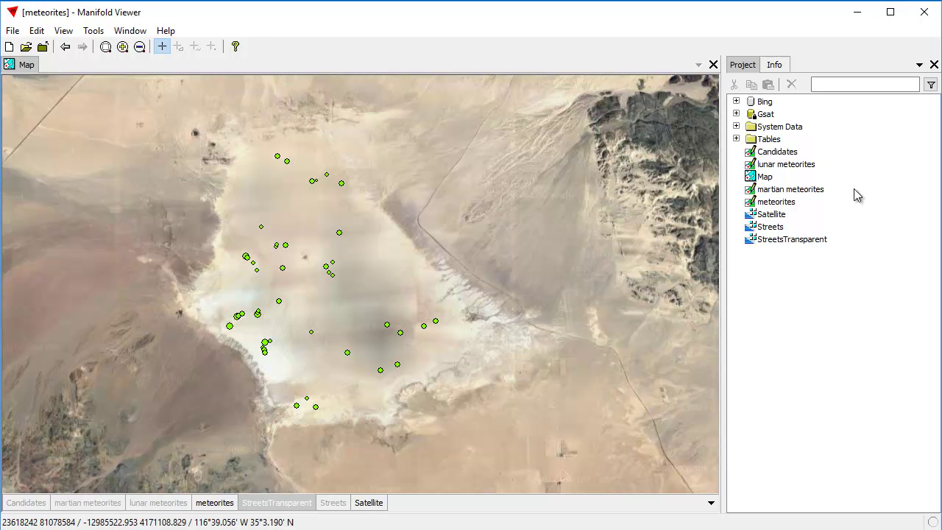
pyautogui.moveTo(162, 136); pyautogui.dragTo(463, 347)
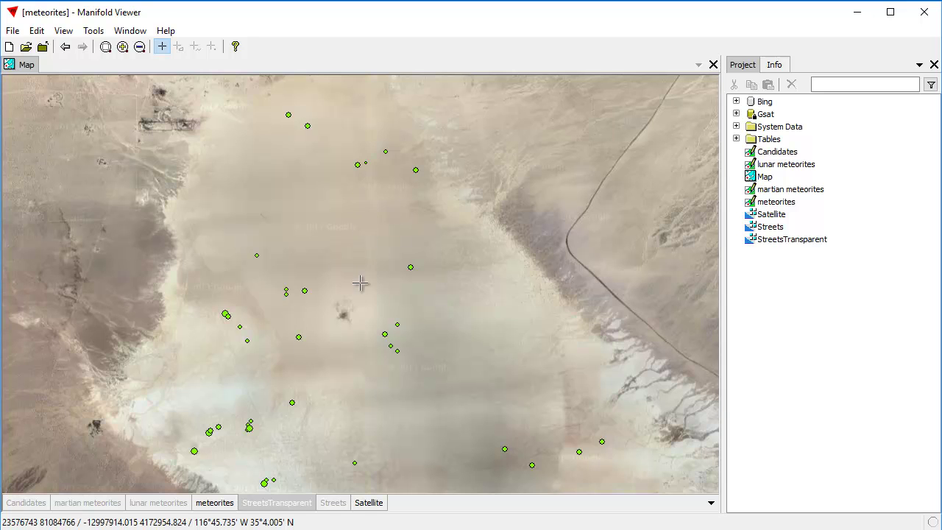
pyautogui.moveTo(206, 305); pyautogui.dragTo(272, 359)
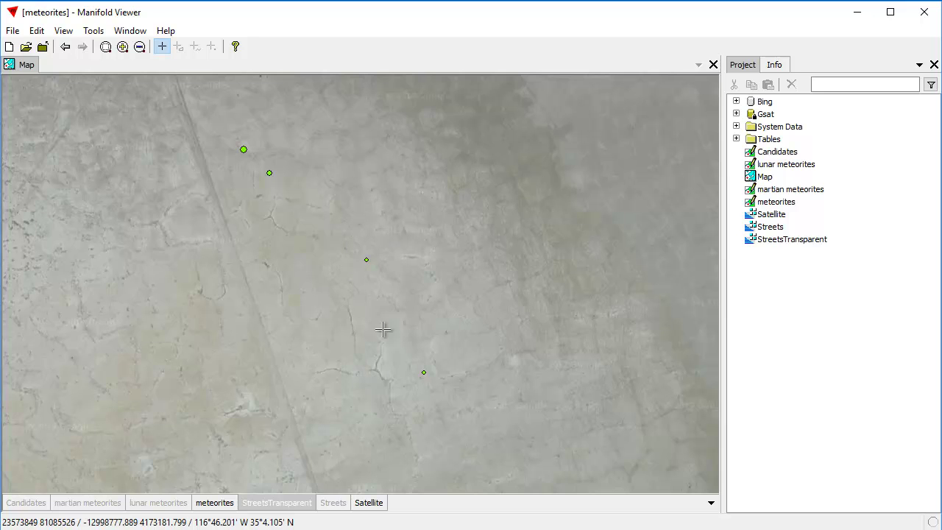
# Step: Show the StreetsTransparent layer again and zoom out to the region between Los Angeles and Phoenix
pyautogui.scroll(-3, 349, 170)
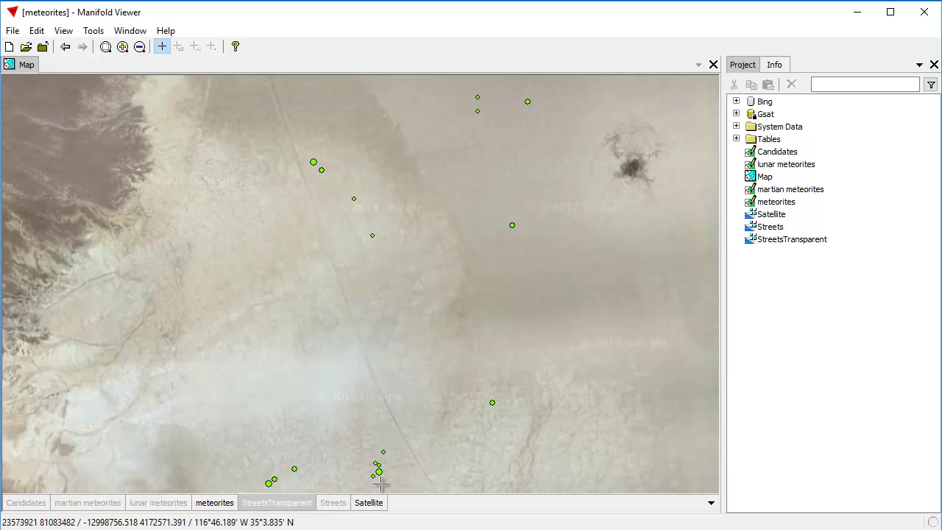
pyautogui.scroll(-4, 286, 297)
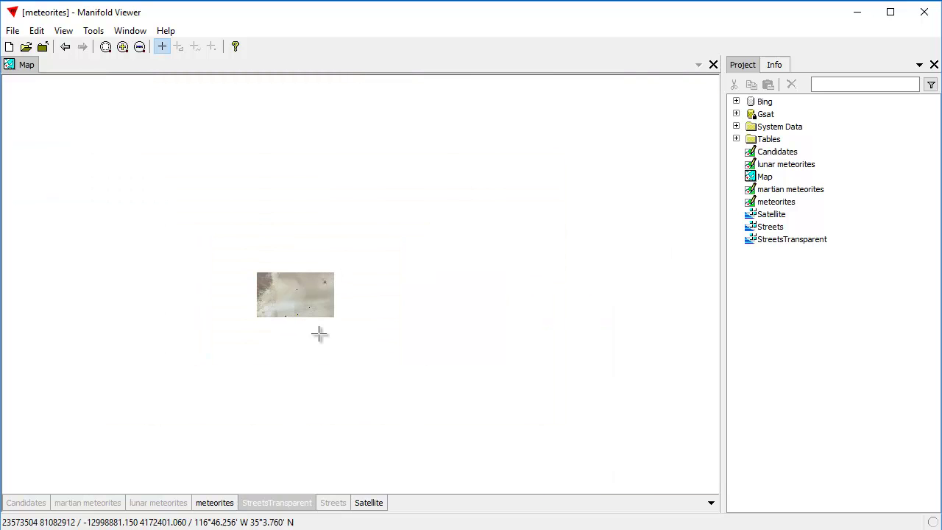
pyautogui.scroll(-2, 207, 239)
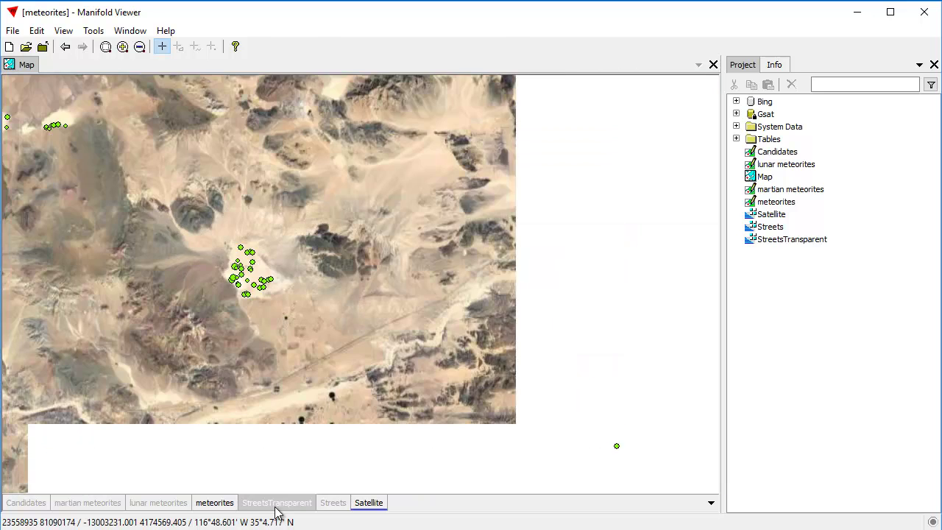
pyautogui.click(274, 504)
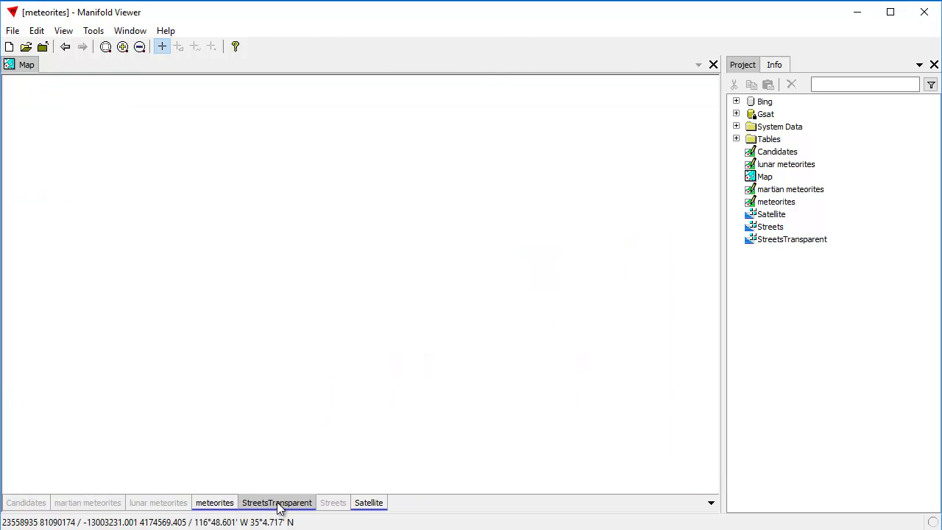
pyautogui.scroll(-2, 201, 262)
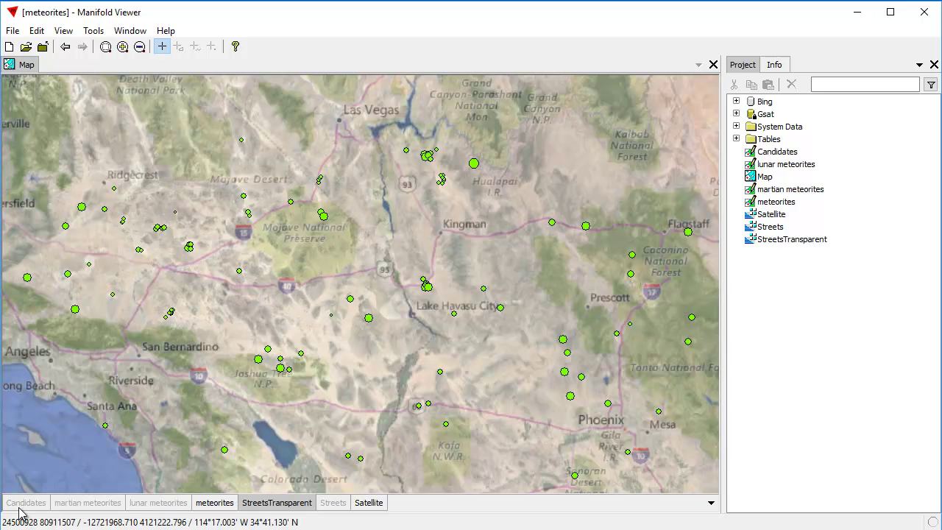
# Step: Show the Candidates layer over the meteorites and fit the view to the extent of its markers
pyautogui.click(24, 503)
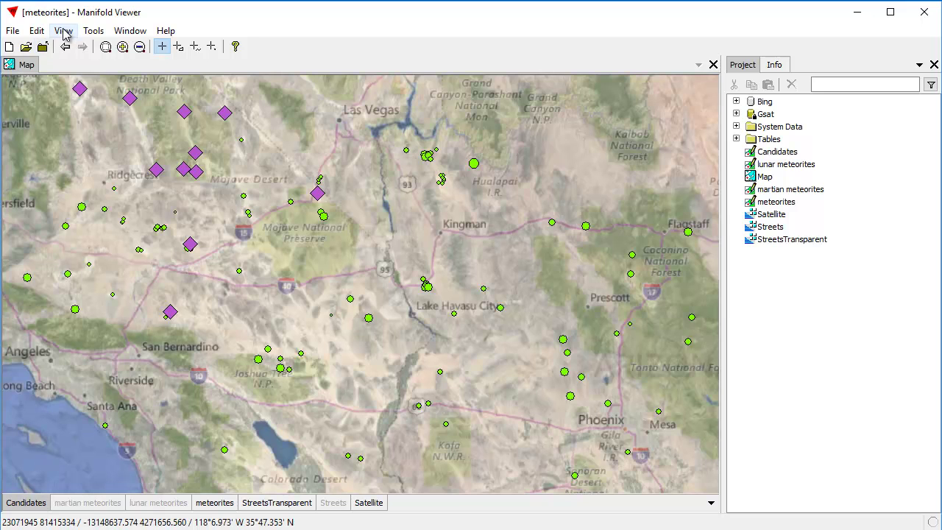
pyautogui.rightClick(29, 508)
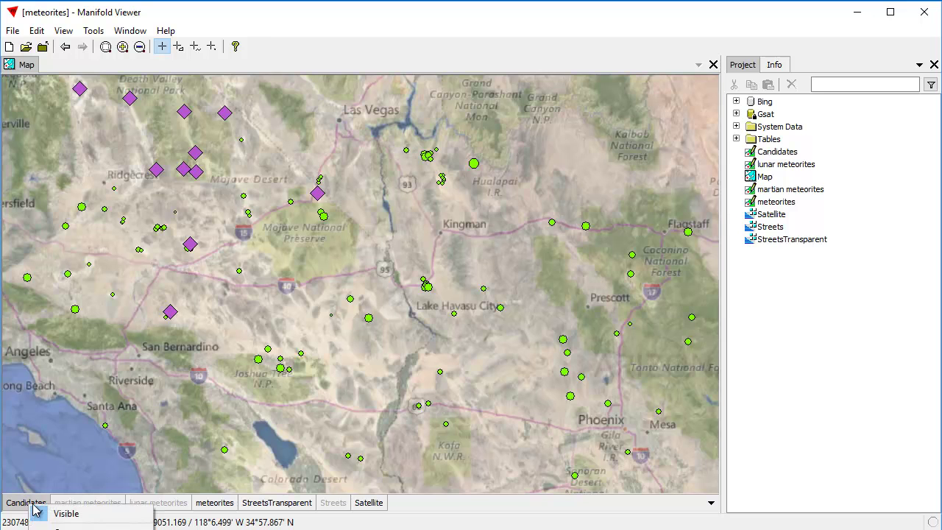
pyautogui.click(67, 528)
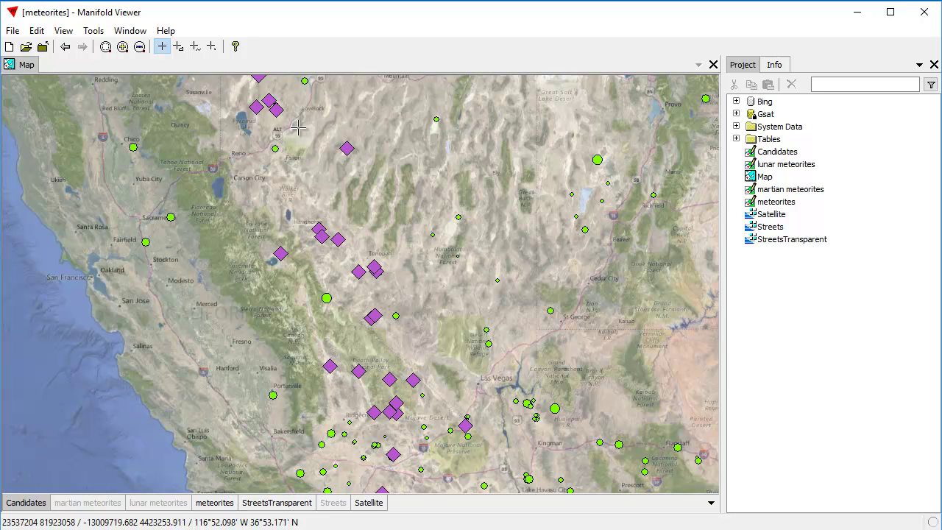
# Step: Examine the candidate site on the small dry lake northeast of Pyramid Lake, Nevada, up close
pyautogui.click(301, 216)
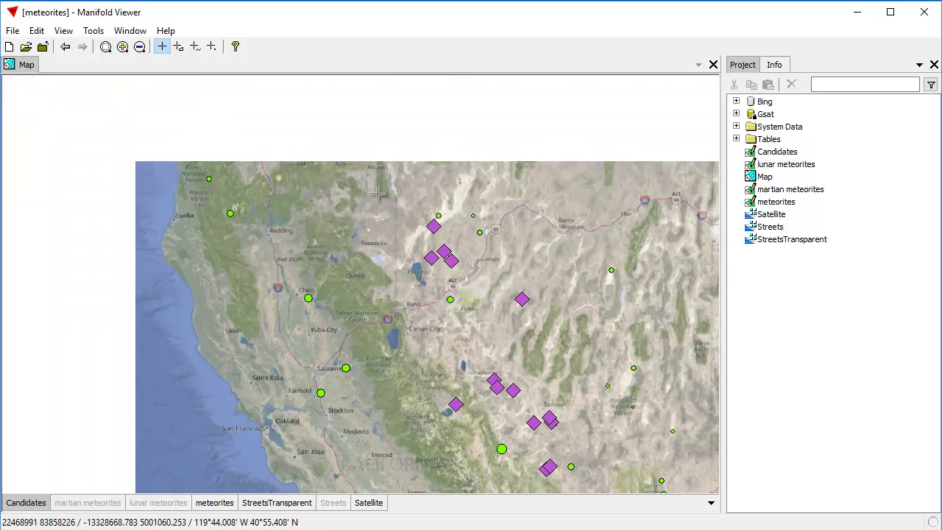
pyautogui.moveTo(336, 144); pyautogui.dragTo(491, 265)
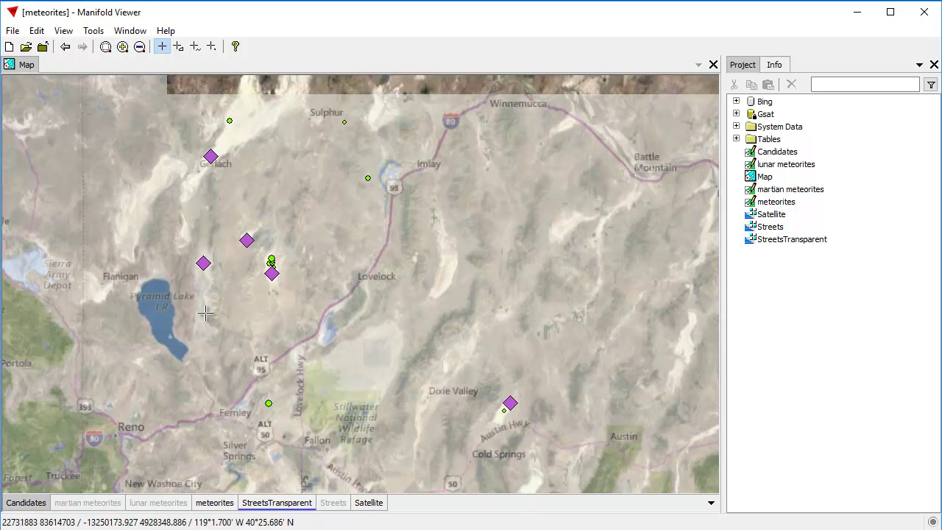
pyautogui.moveTo(169, 137); pyautogui.dragTo(294, 308)
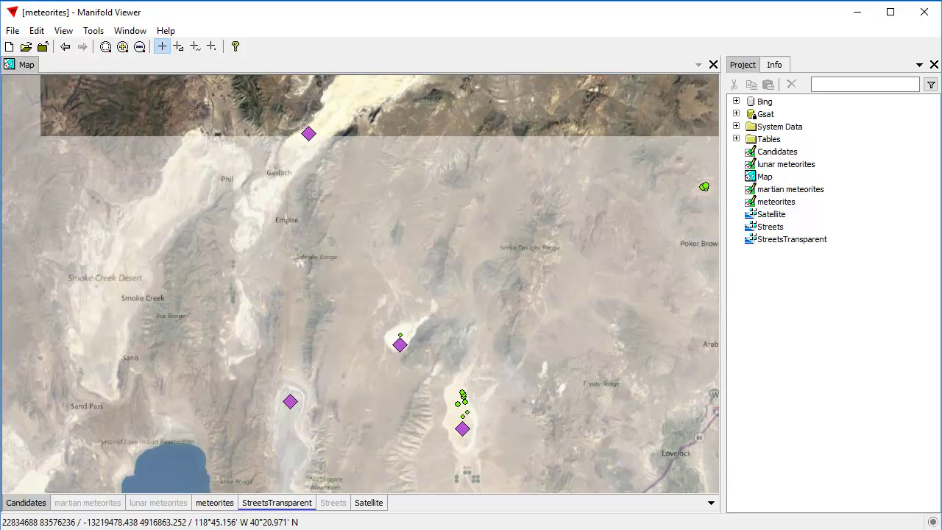
pyautogui.moveTo(374, 318); pyautogui.dragTo(426, 363)
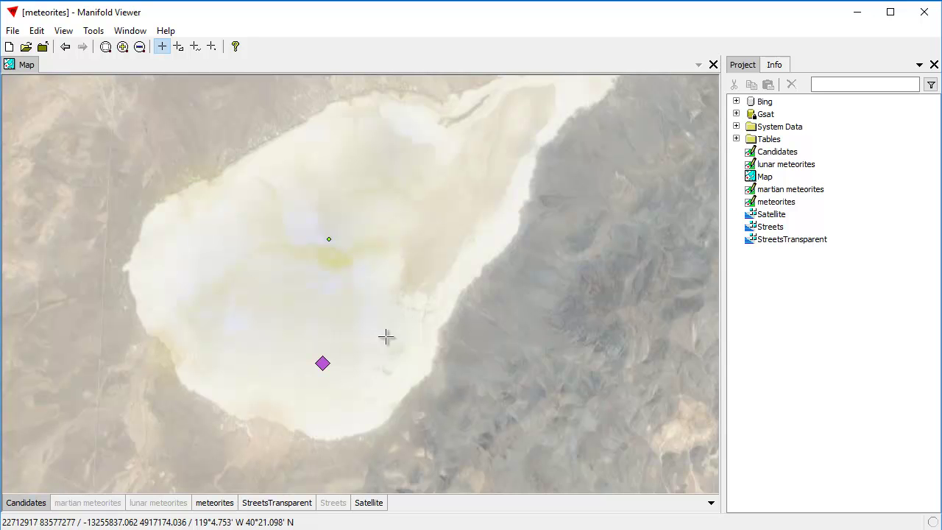
pyautogui.scroll(-2, 409, 376)
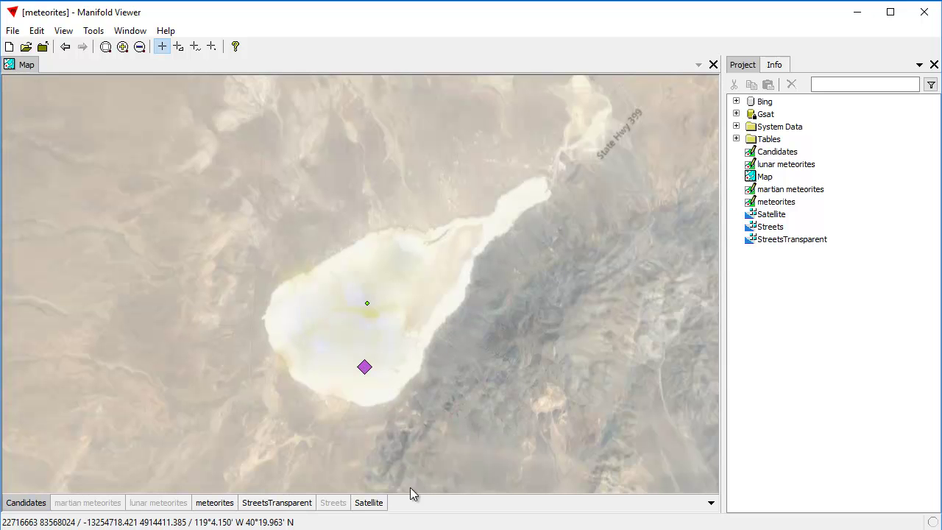
# Step: Compare the candidate site with the Streets layer, leaving that layer hidden, and return to the extent of the Candidates layer
pyautogui.click(335, 506)
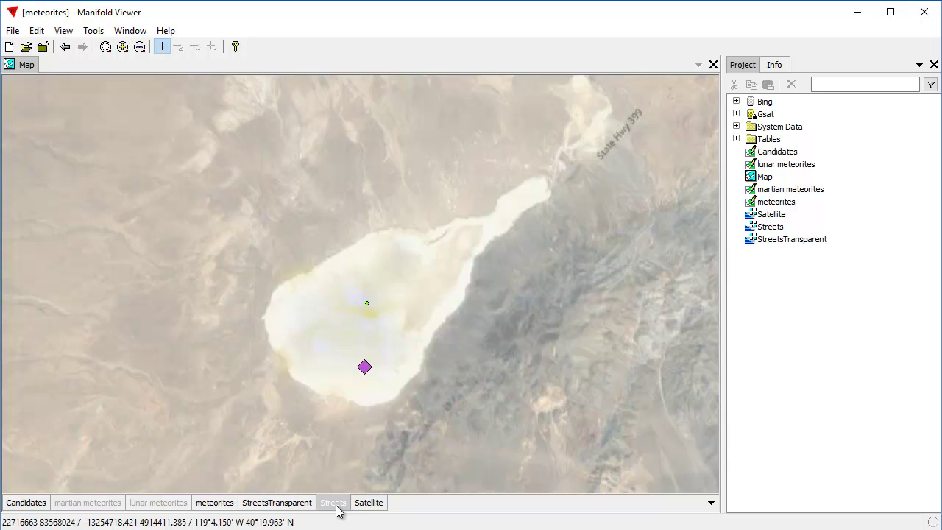
pyautogui.keyDown('shift'); pyautogui.click(336, 507); pyautogui.keyUp('shift')
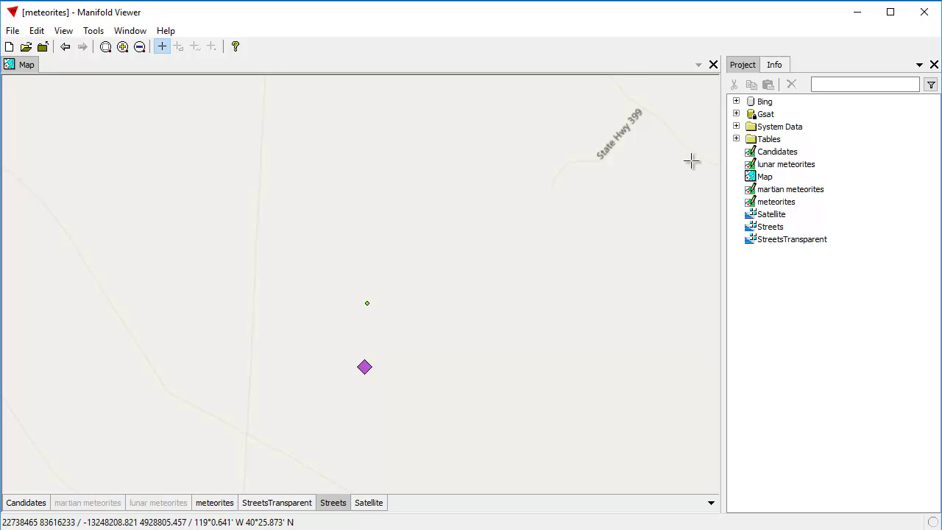
pyautogui.click(343, 506)
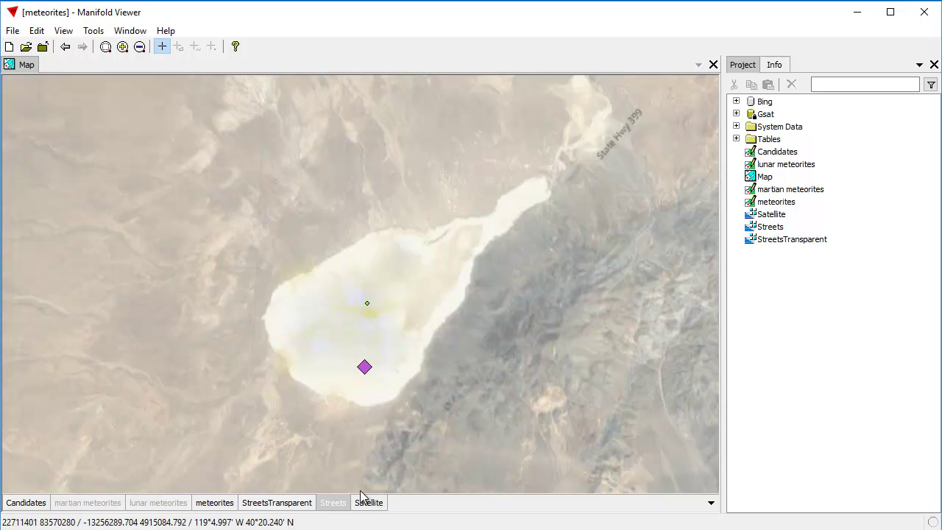
pyautogui.rightClick(22, 506)
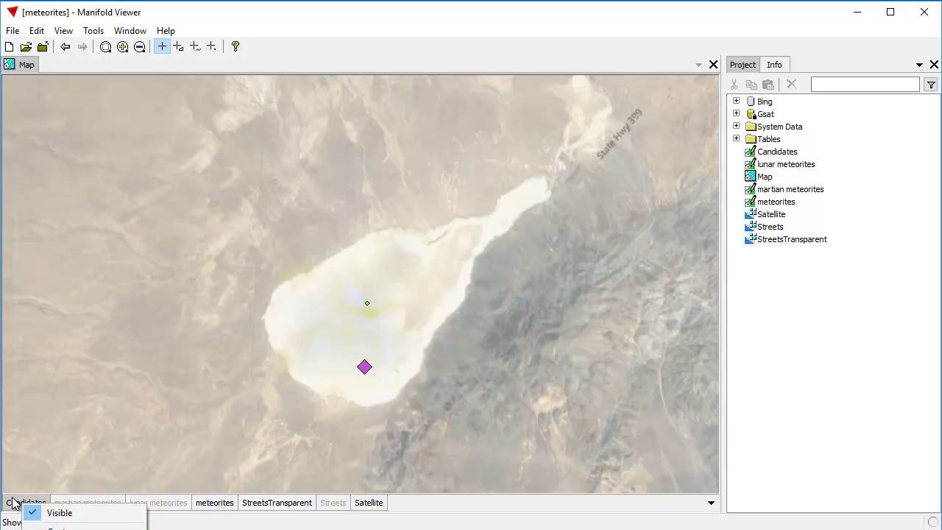
pyautogui.press('Return')
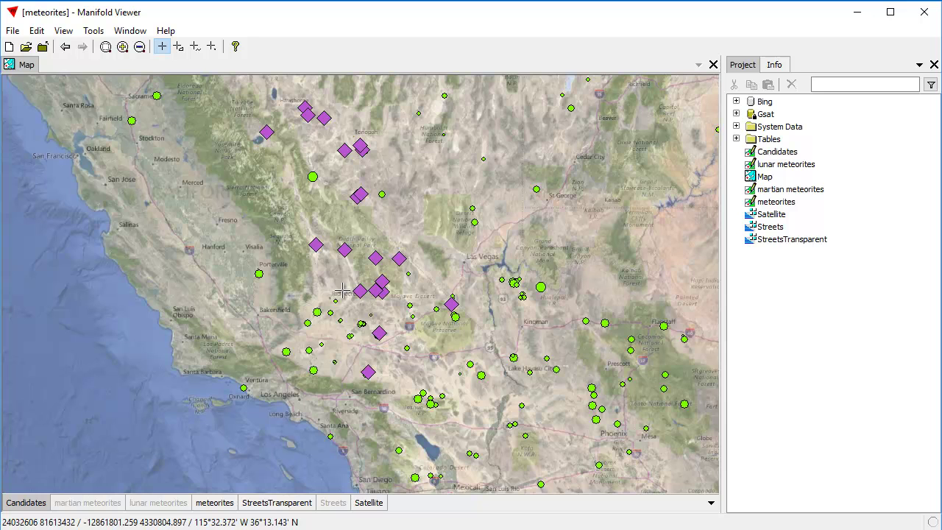
# Step: Examine the meteorite cluster near the southwest edge of the Coyote Lake bed, south of Fort Irwin, up close
pyautogui.scroll(2, 564, 389)
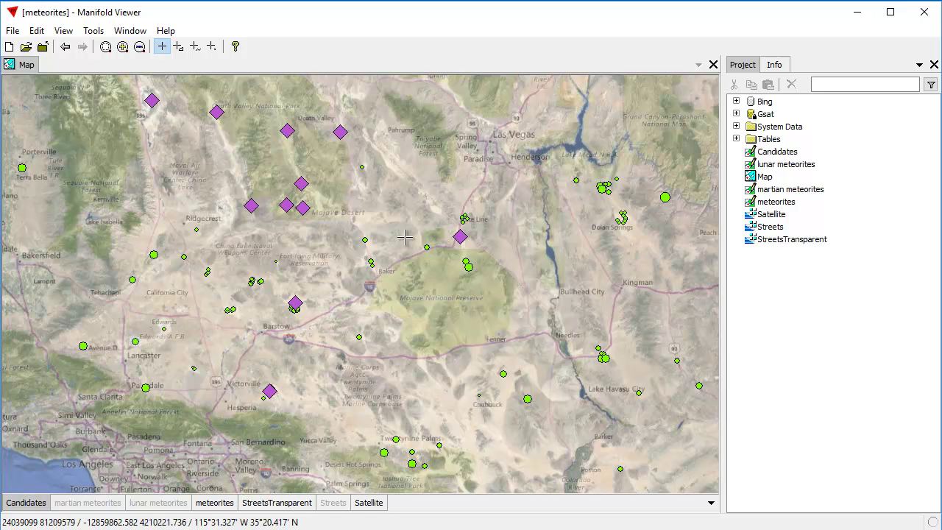
pyautogui.moveTo(273, 286); pyautogui.dragTo(338, 327)
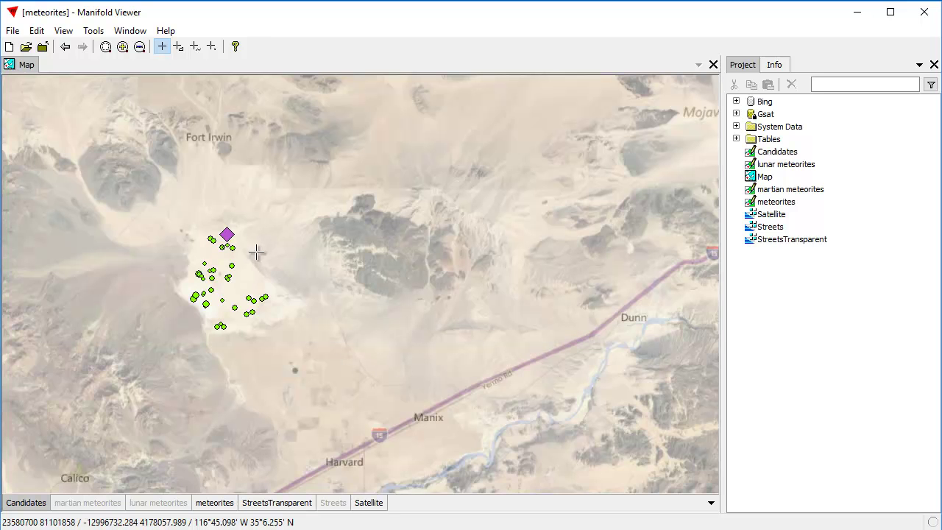
pyautogui.moveTo(161, 234); pyautogui.dragTo(299, 330)
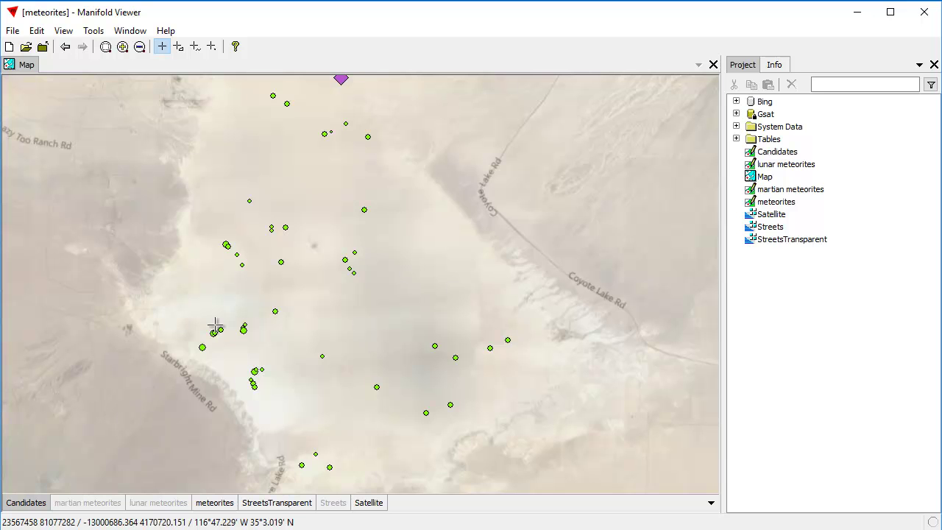
pyautogui.moveTo(199, 320); pyautogui.dragTo(265, 352)
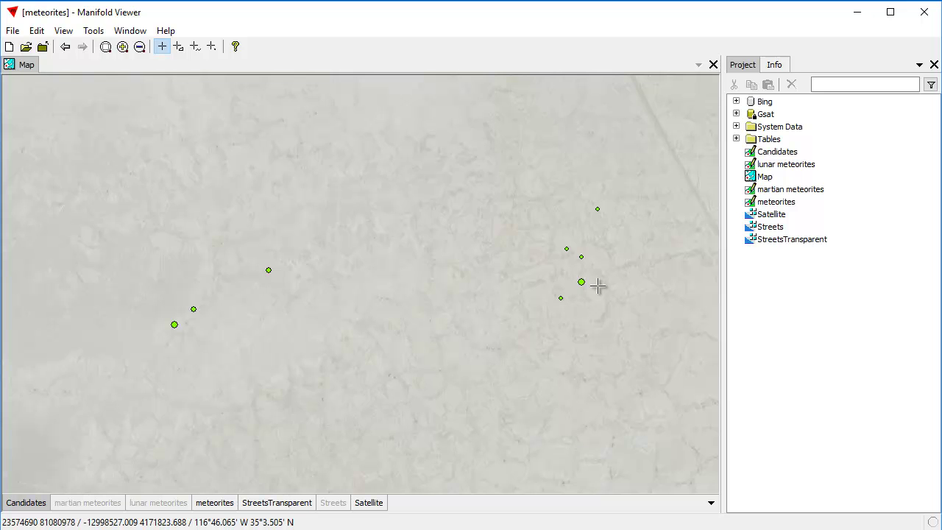
# Step: Survey the meteorite finds across the whole Coyote Lake bed and zoom out to the surrounding region around Barstow
pyautogui.scroll(-2, 596, 287)
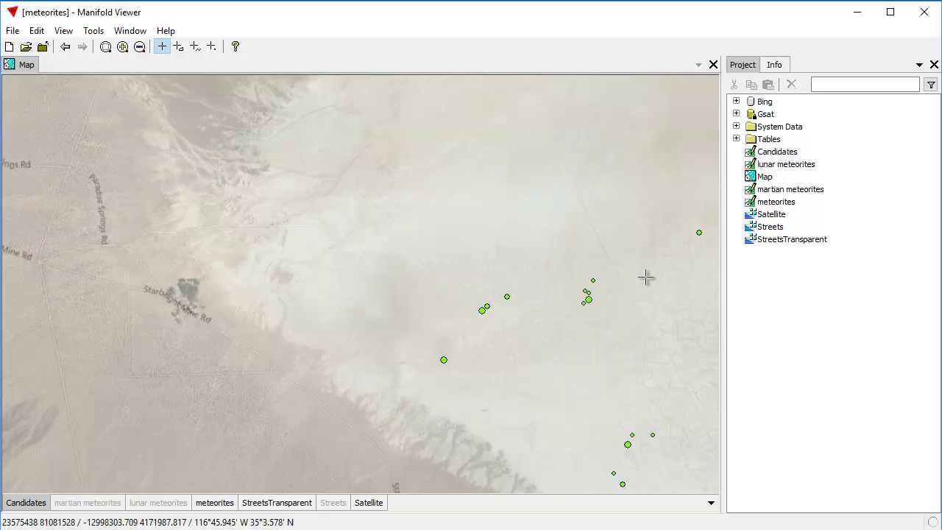
pyautogui.moveTo(646, 277); pyautogui.dragTo(400, 275)
pyautogui.scroll(-2, 497, 310)
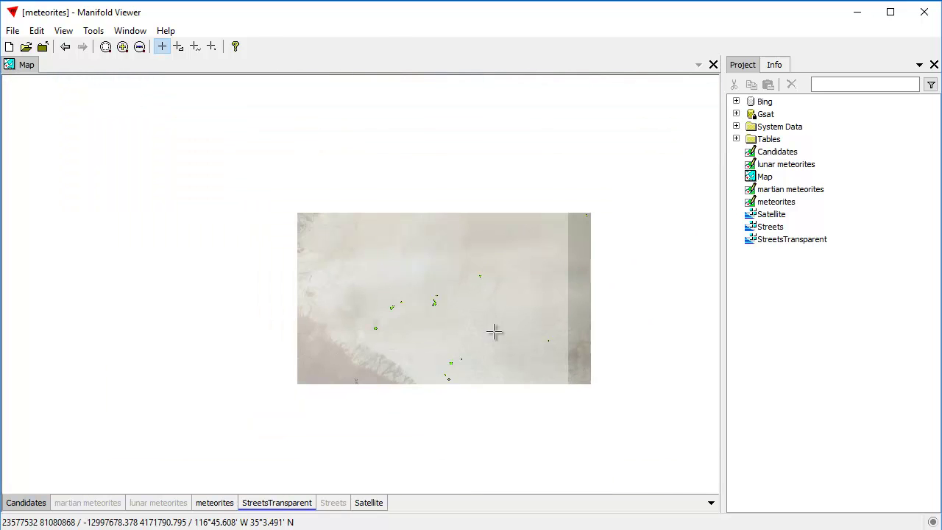
pyautogui.scroll(2, 582, 331)
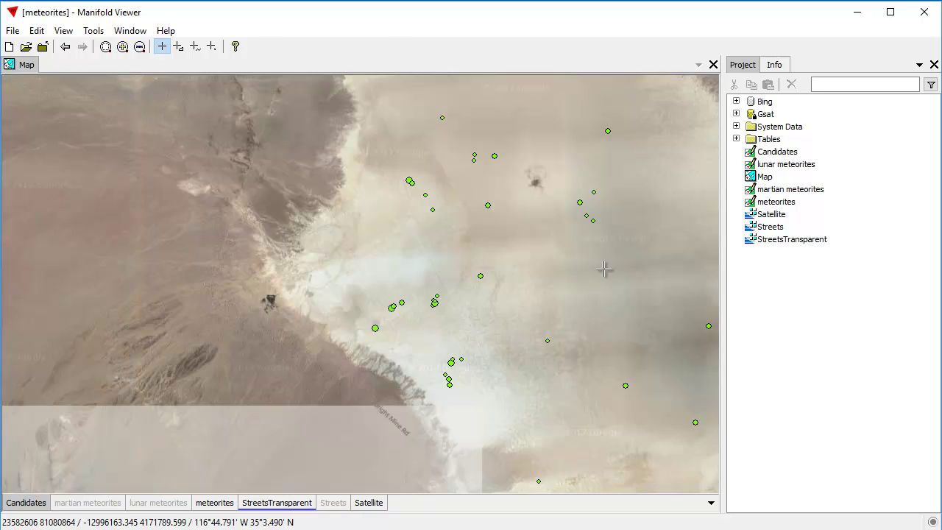
pyautogui.scroll(-1, 604, 270)
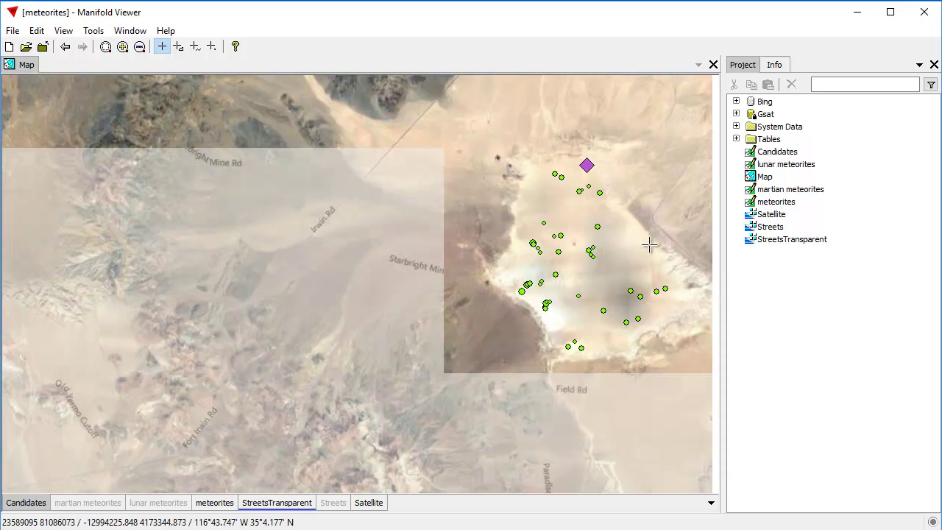
pyautogui.moveTo(649, 246); pyautogui.dragTo(436, 213)
pyautogui.scroll(-2, 597, 284)
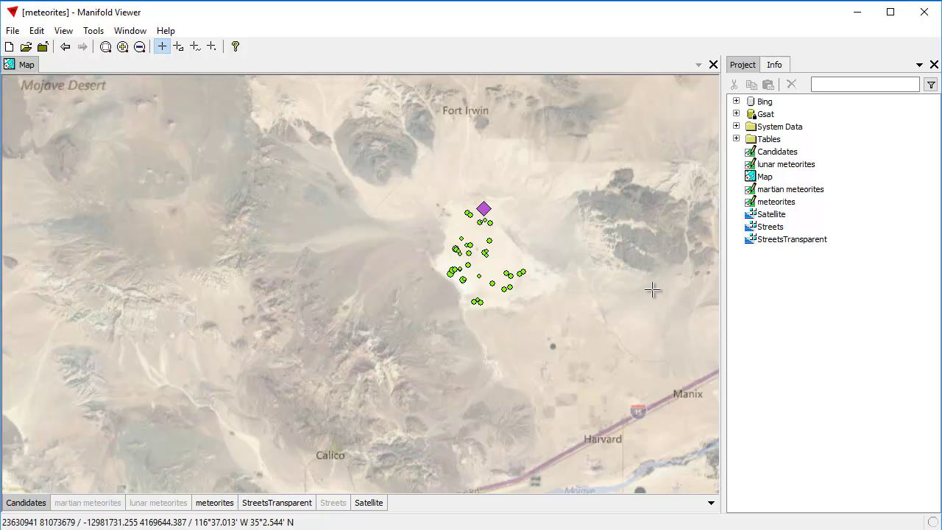
pyautogui.moveTo(654, 287); pyautogui.dragTo(334, 281)
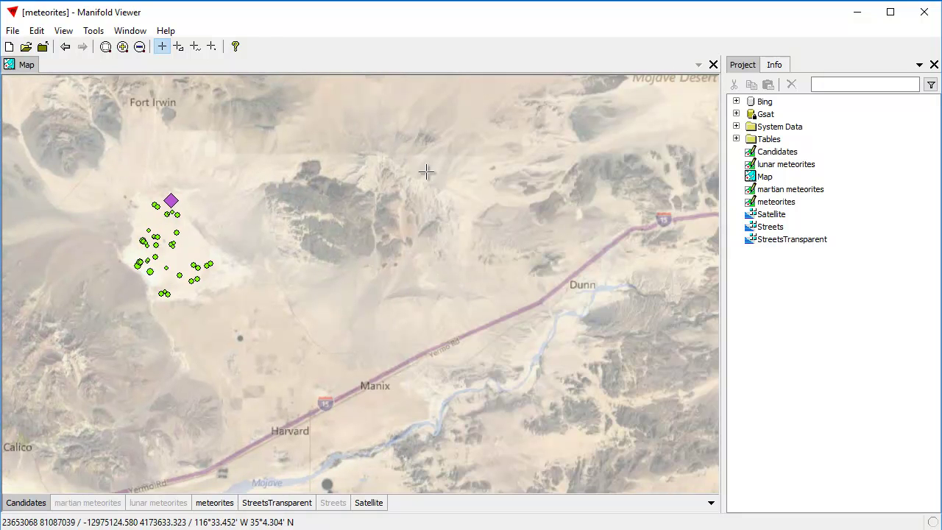
pyautogui.scroll(-1, 544, 191)
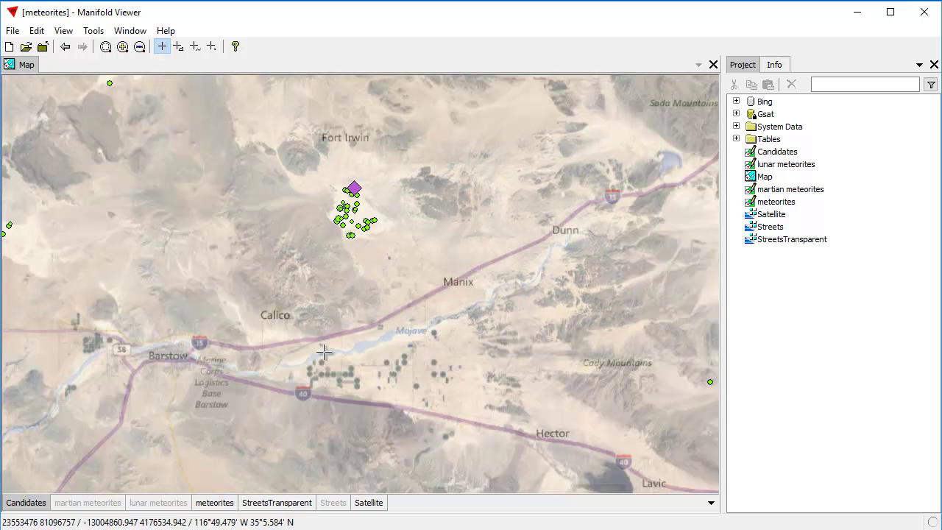
# Step: Fit the view to the extent of the Satellite layer and zoom in on the North African meteorite finds near Adrar, Algeria
pyautogui.rightClick(372, 503)
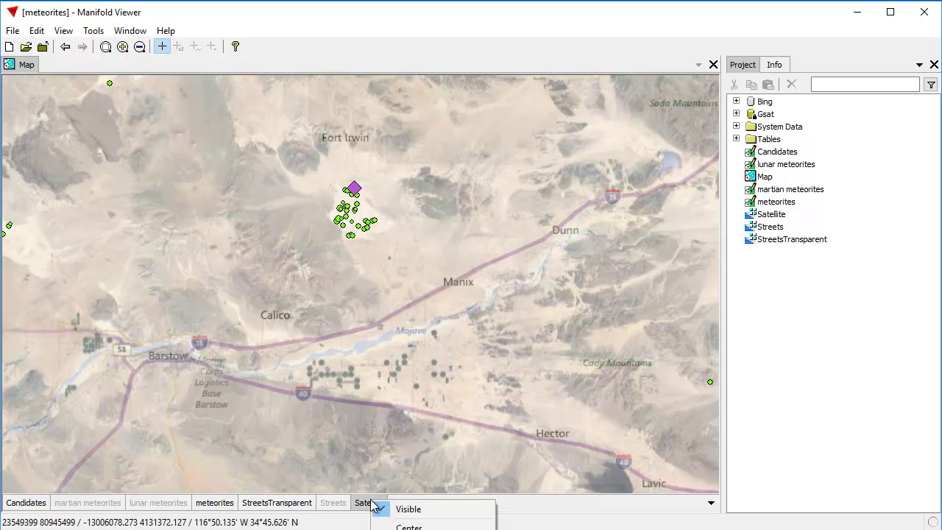
pyautogui.click(410, 523)
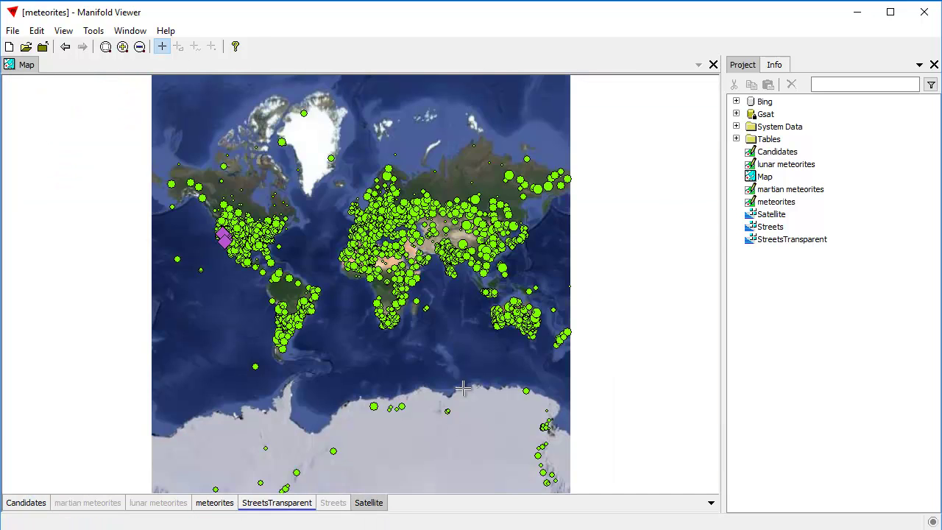
pyautogui.scroll(4, 386, 270)
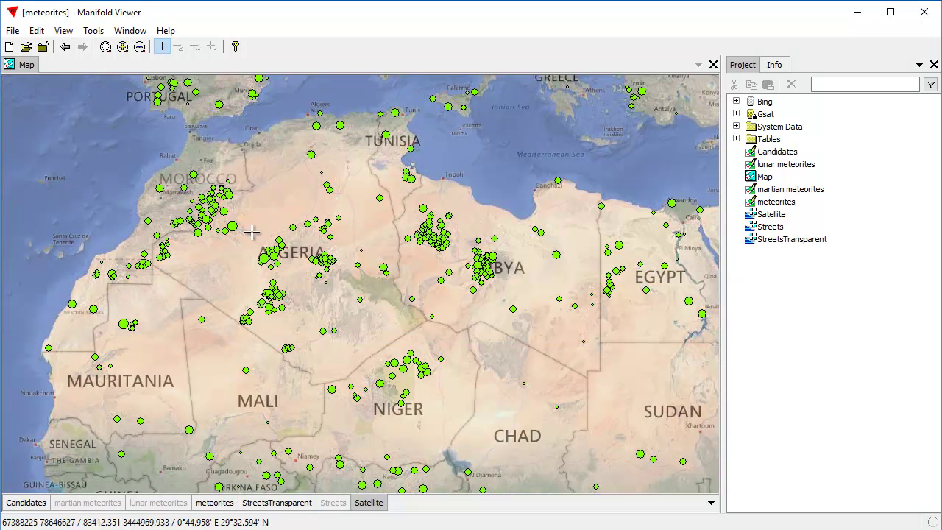
pyautogui.scroll(4, 297, 270)
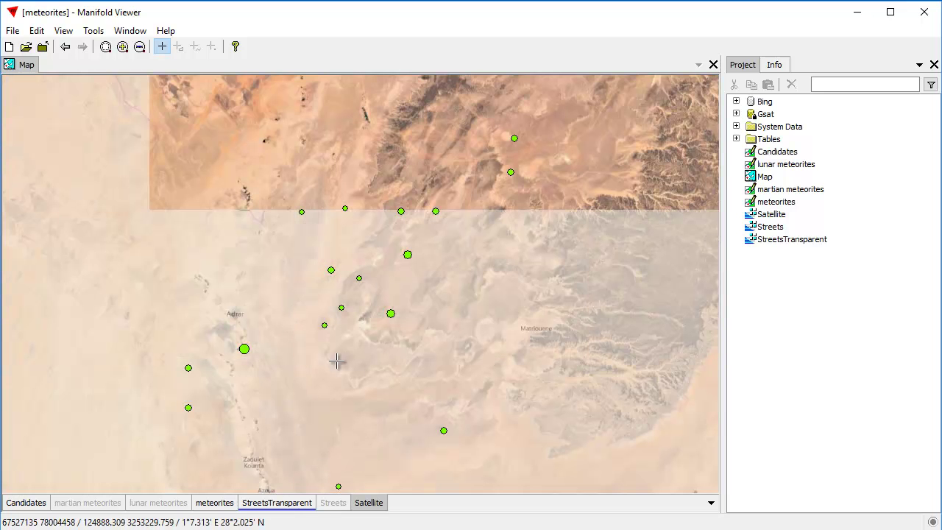
pyautogui.moveTo(316, 258); pyautogui.dragTo(355, 279)
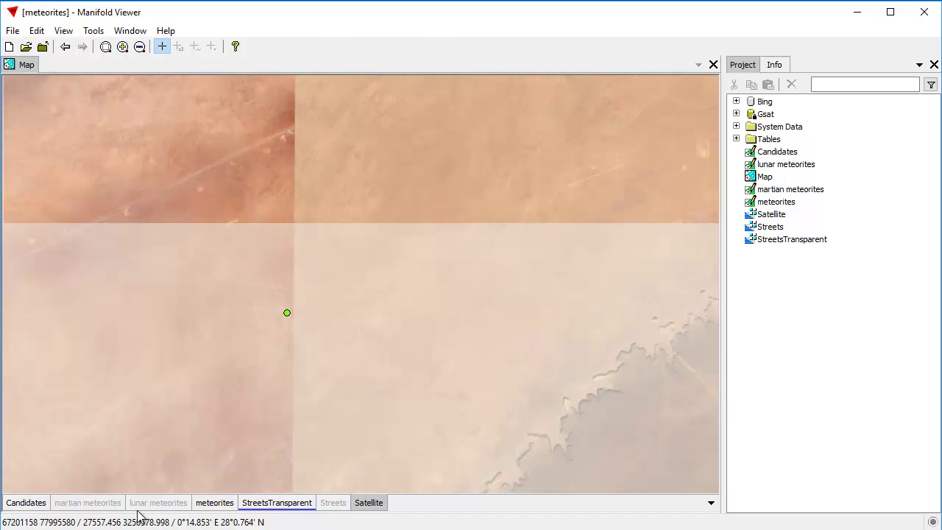
# Step: Show the martian meteorites and lunar meteorites layers and zoom out to the desert between Adrar and Zagora
pyautogui.click(111, 507)
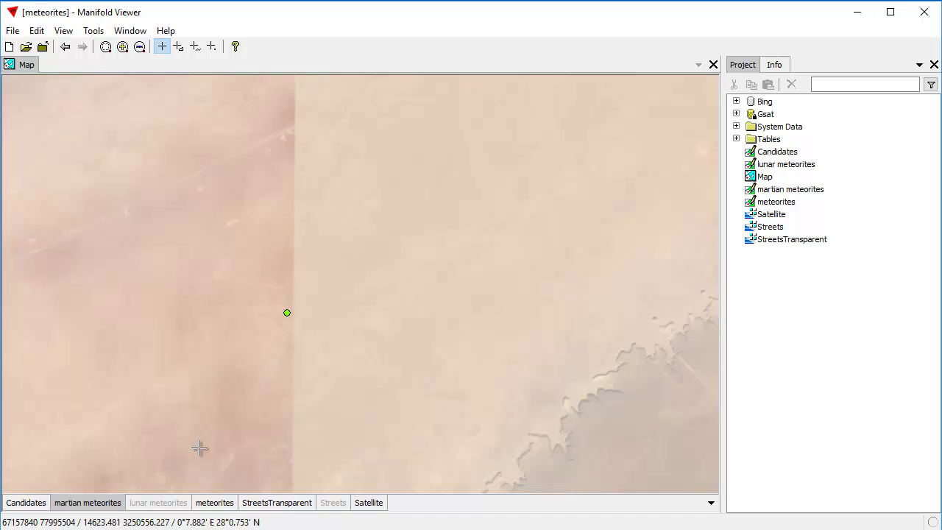
pyautogui.click(169, 504)
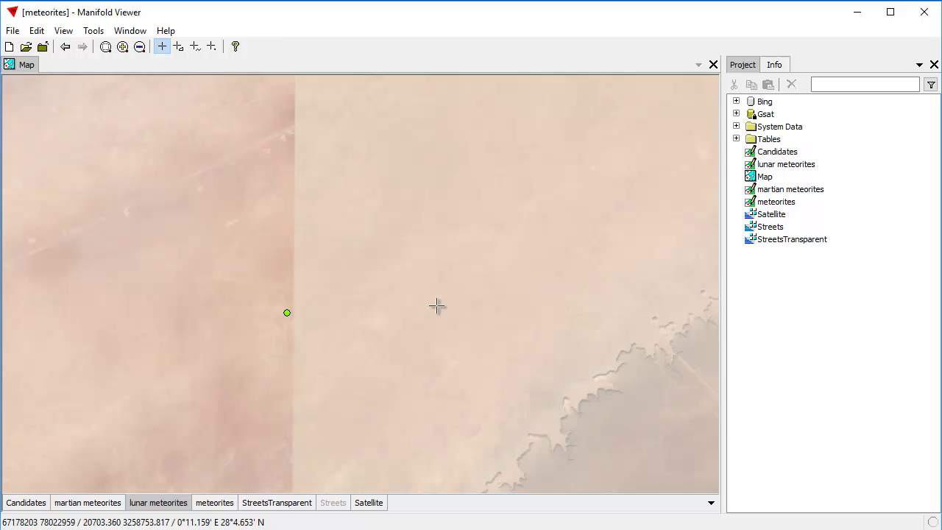
pyautogui.scroll(-3, 456, 291)
pyautogui.scroll(-2, 464, 284)
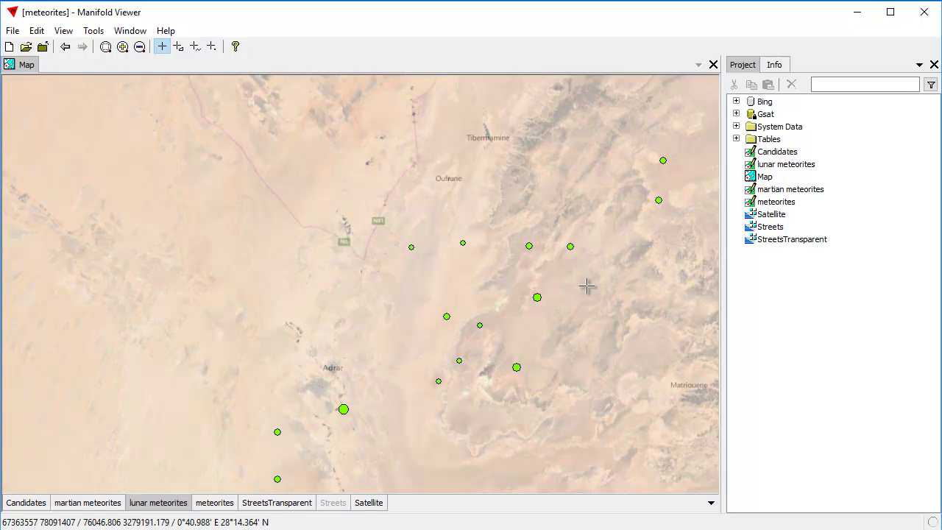
pyautogui.scroll(-2, 587, 277)
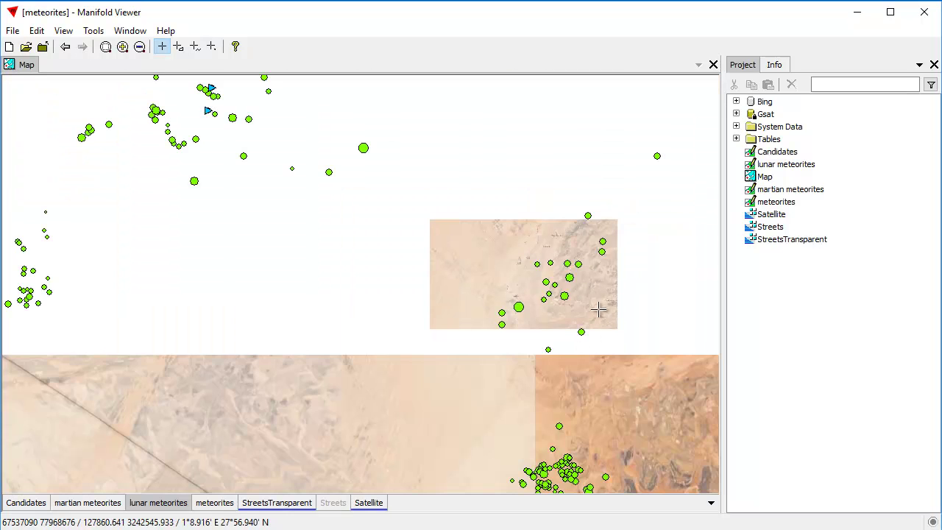
pyautogui.scroll(2, 603, 286)
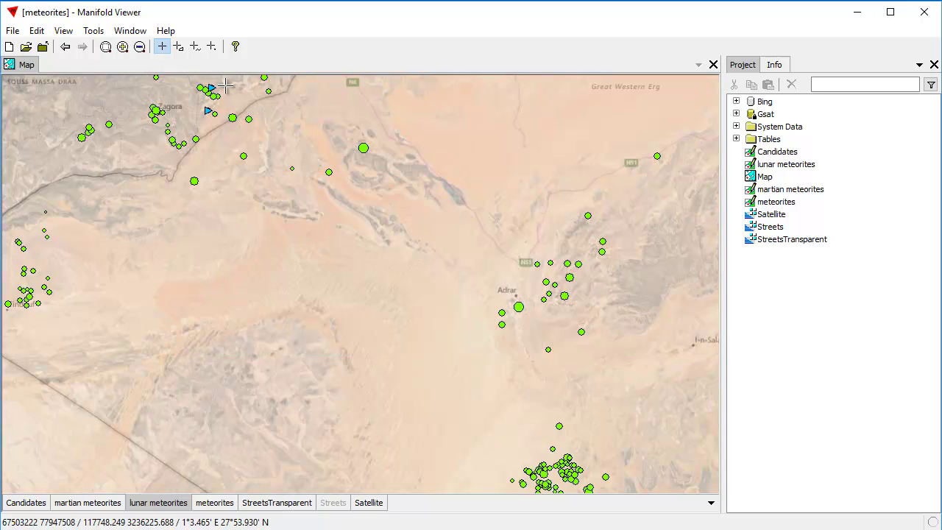
# Step: Examine the meteorite finds east of Zagora near Sidi Ali up close, and zoom out to all of southern Morocco
pyautogui.scroll(3, 221, 96)
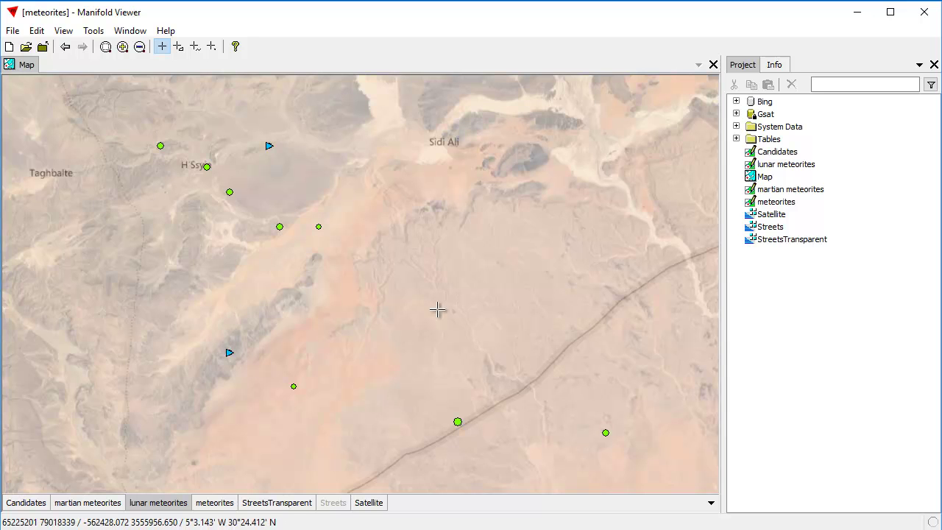
pyautogui.moveTo(259, 213); pyautogui.dragTo(358, 263)
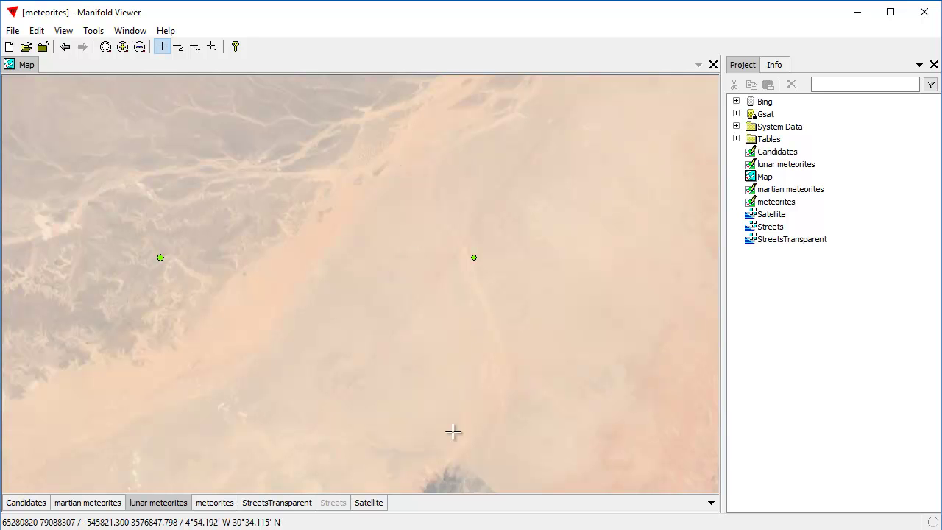
pyautogui.click(140, 46)
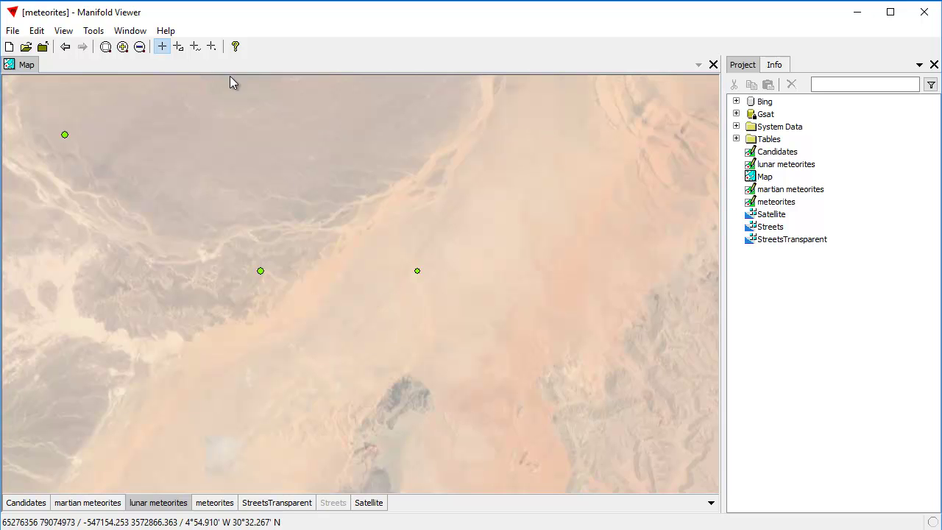
pyautogui.click(140, 47)
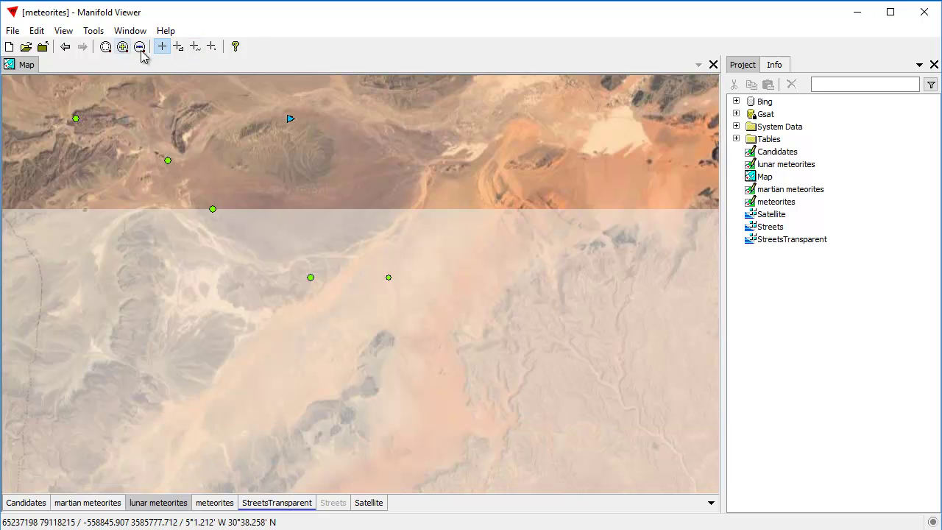
pyautogui.click(140, 47)
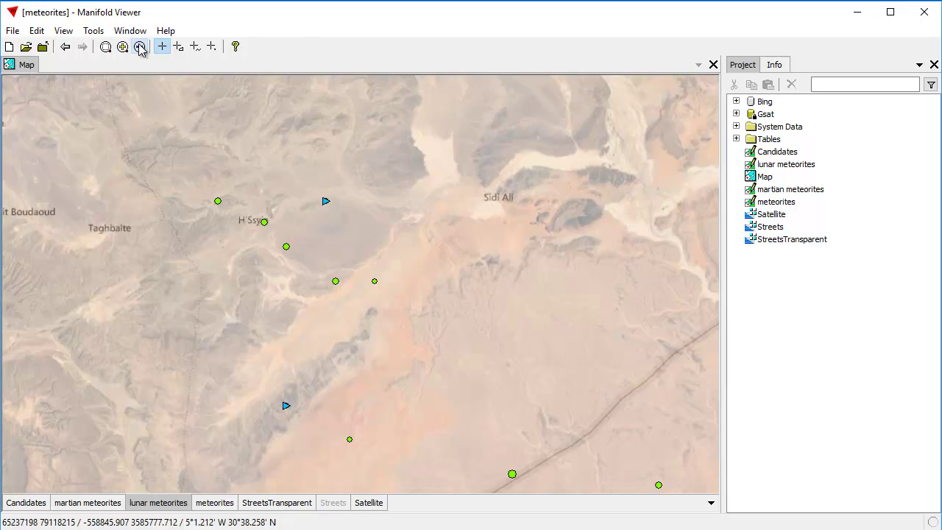
pyautogui.click(140, 47)
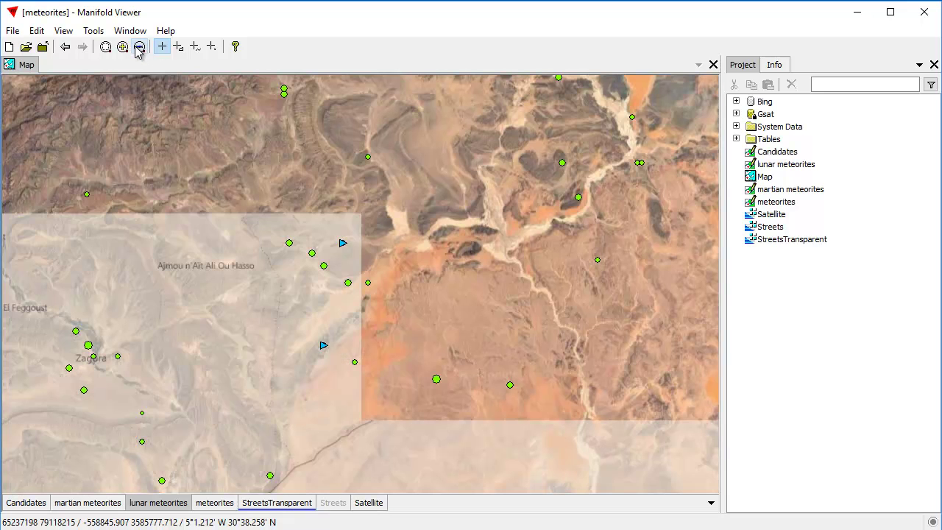
pyautogui.click(140, 47)
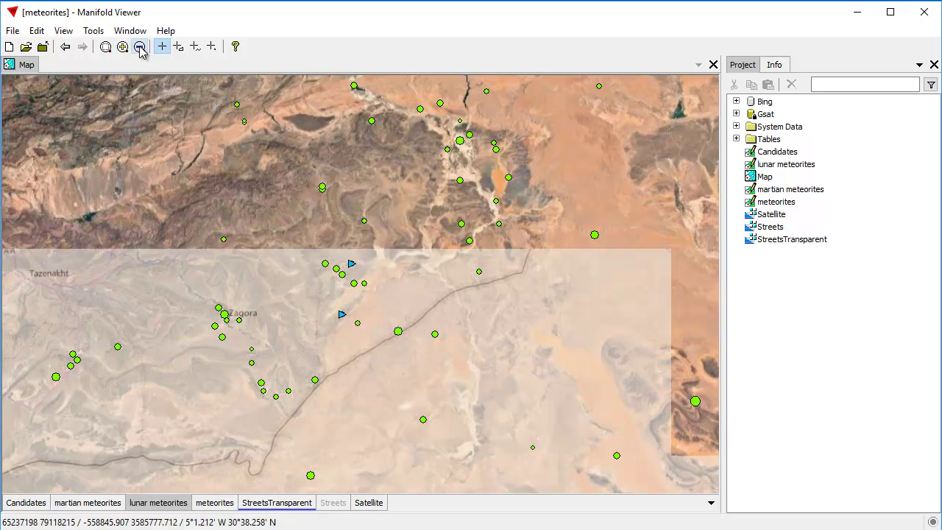
pyautogui.click(140, 47)
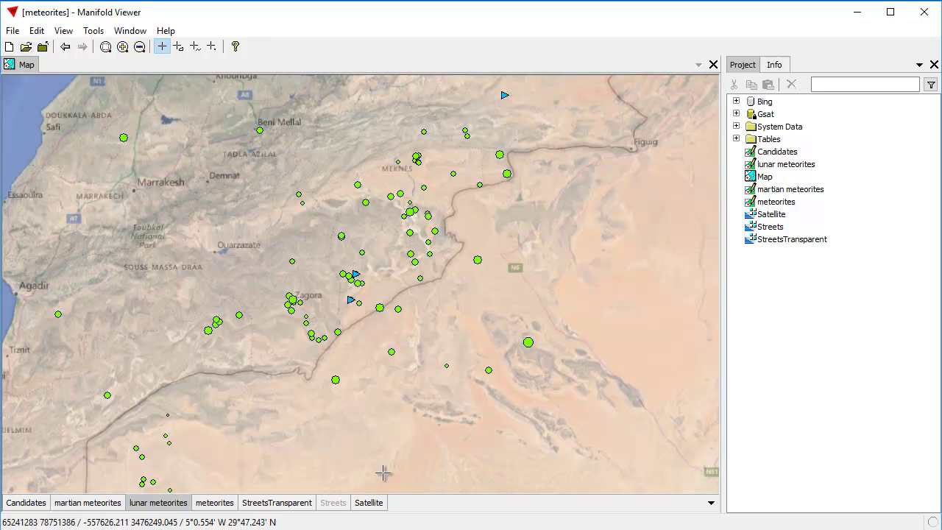
# Step: From the full Satellite extent, examine the candidate site on the dry lake northeast of Wheaton Springs, and zoom out to the Las Vegas and Kingman region
pyautogui.rightClick(369, 504)
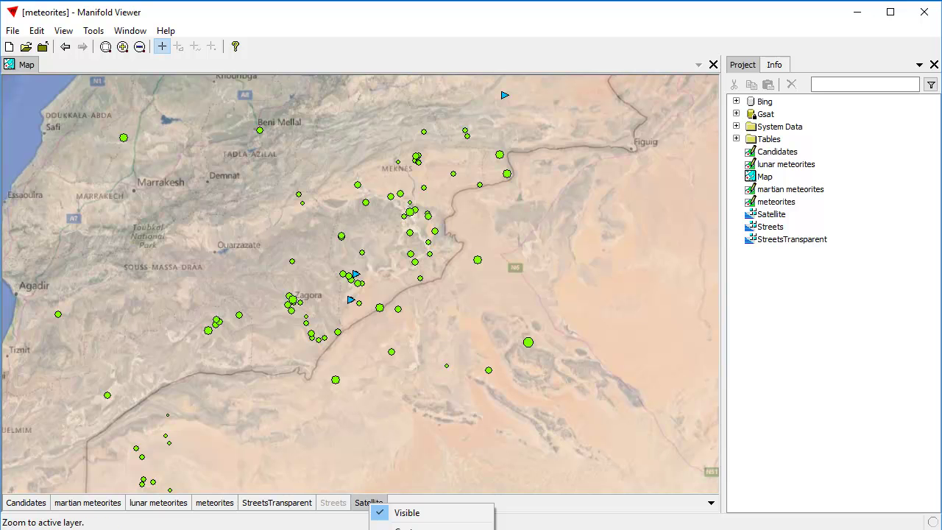
pyautogui.click(412, 529)
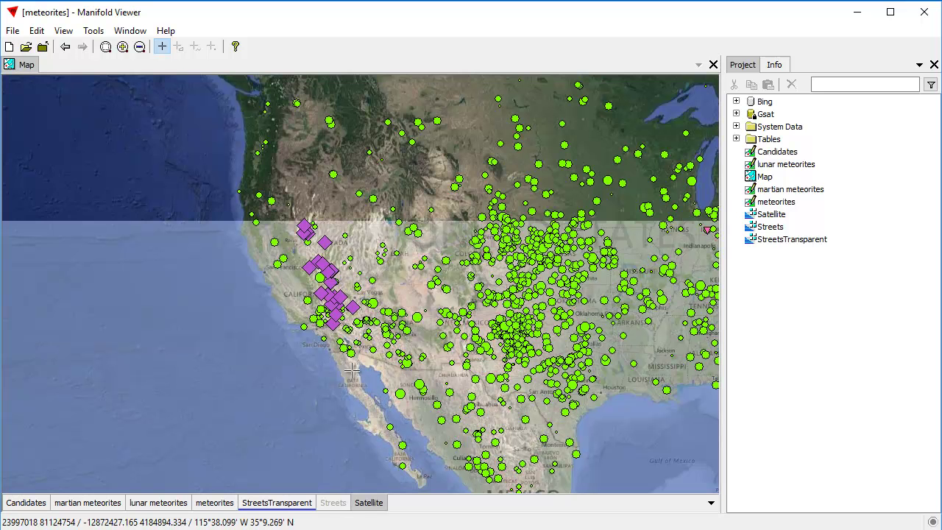
pyautogui.moveTo(315, 299); pyautogui.dragTo(372, 338)
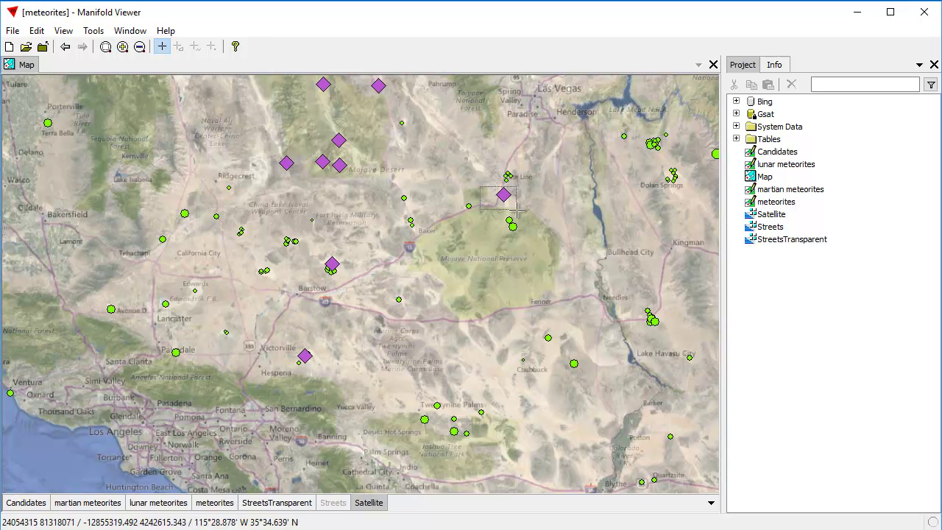
pyautogui.scroll(1, 519, 206)
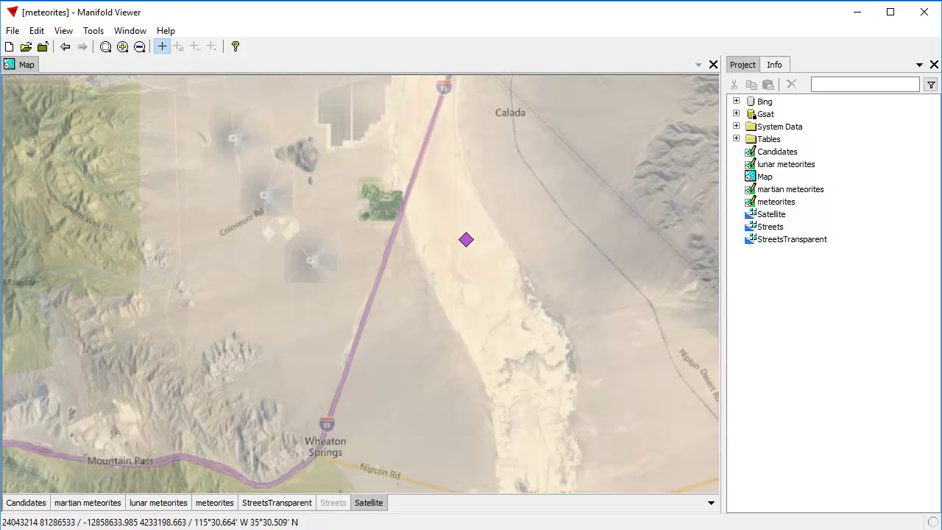
pyautogui.click(139, 47)
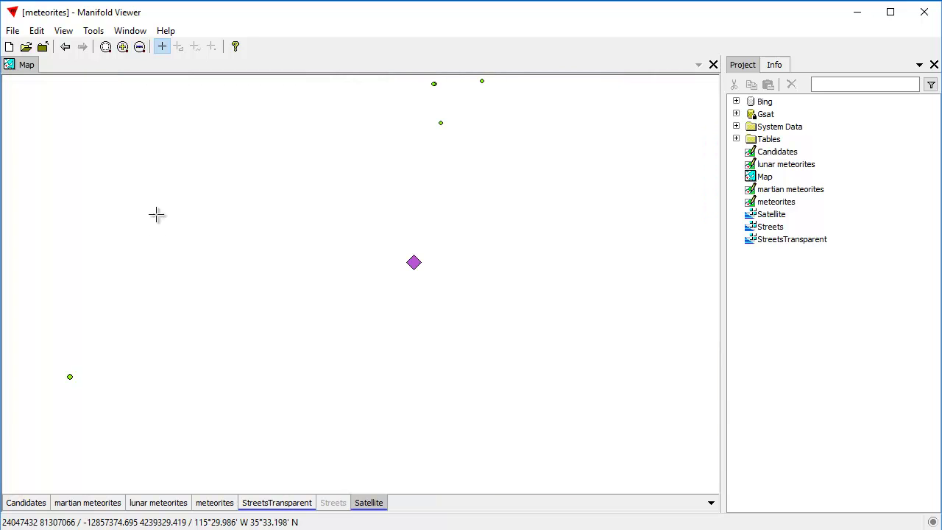
pyautogui.scroll(-3, 160, 258)
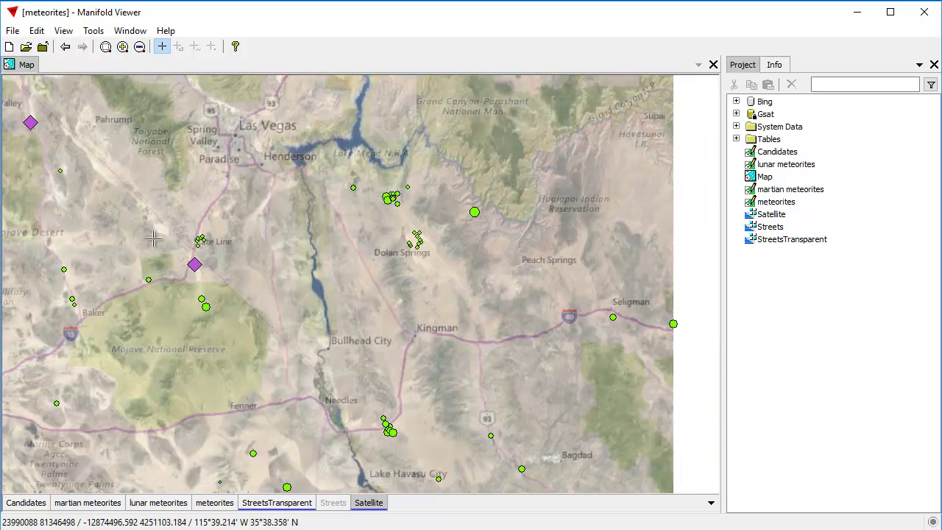
# Step: Examine the candidate site on the Death Valley dry lake northeast of Panamint Springs up close, and zoom out to the surrounding valley
pyautogui.moveTo(102, 218); pyautogui.dragTo(405, 270)
pyautogui.moveTo(142, 189); pyautogui.dragTo(380, 466)
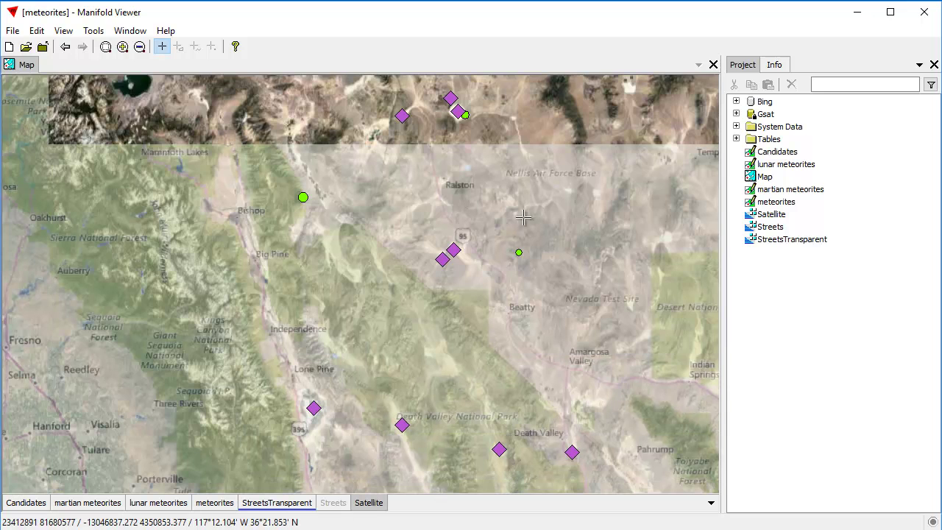
pyautogui.scroll(2, 419, 431)
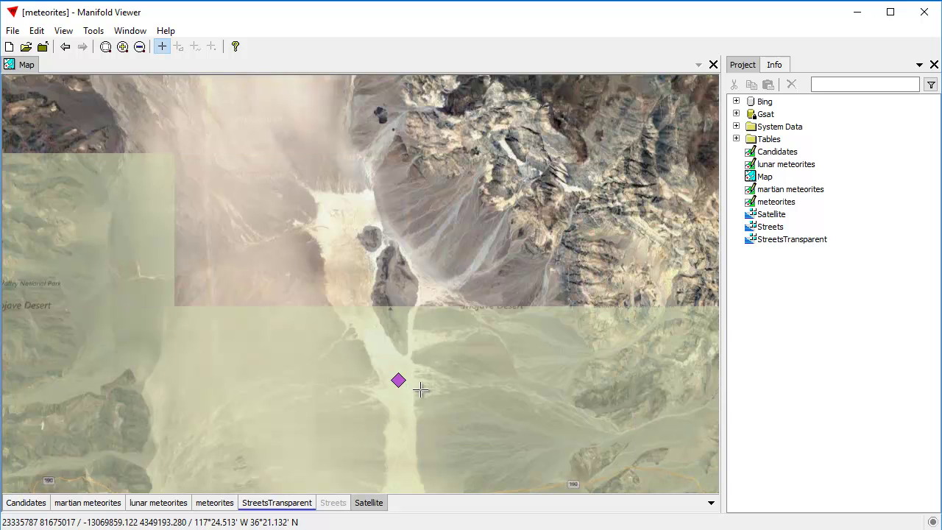
pyautogui.moveTo(385, 358); pyautogui.dragTo(435, 410)
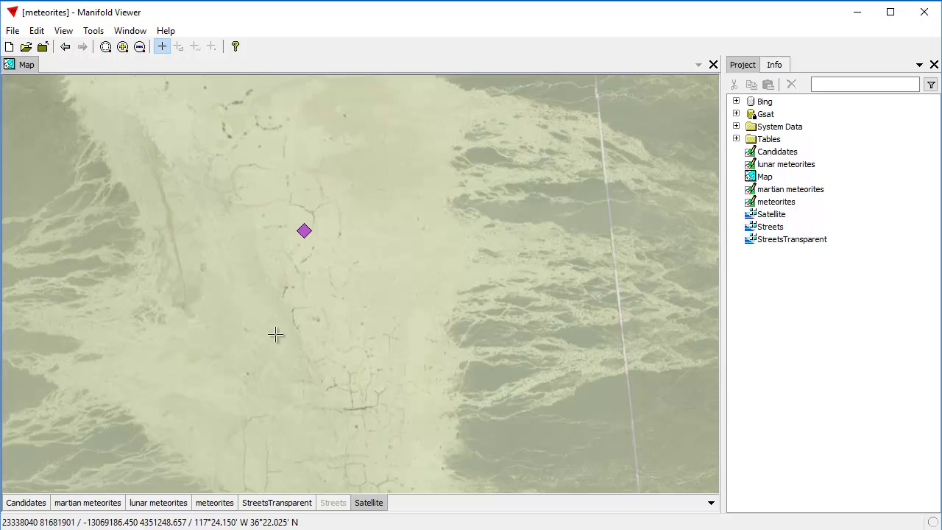
pyautogui.scroll(-1, 251, 221)
pyautogui.scroll(-1, 252, 221)
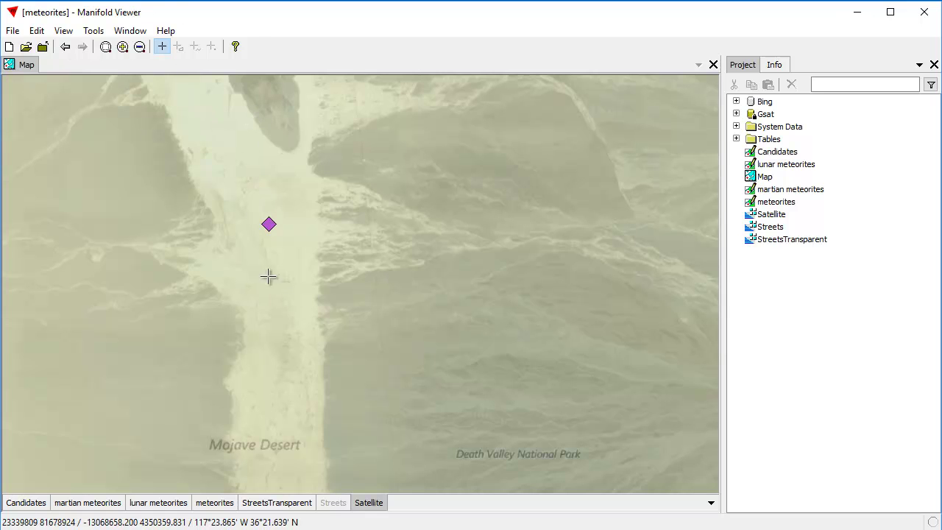
pyautogui.scroll(-2, 274, 284)
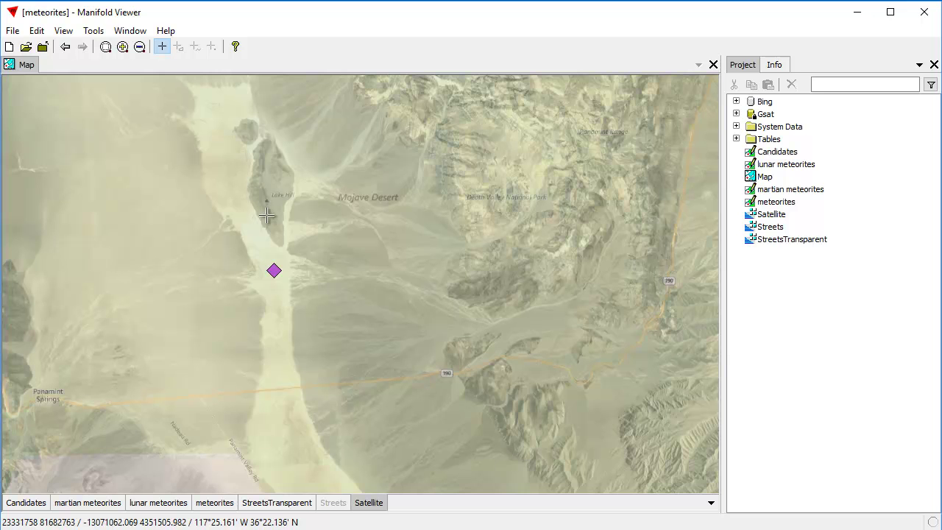
pyautogui.scroll(-2, 324, 227)
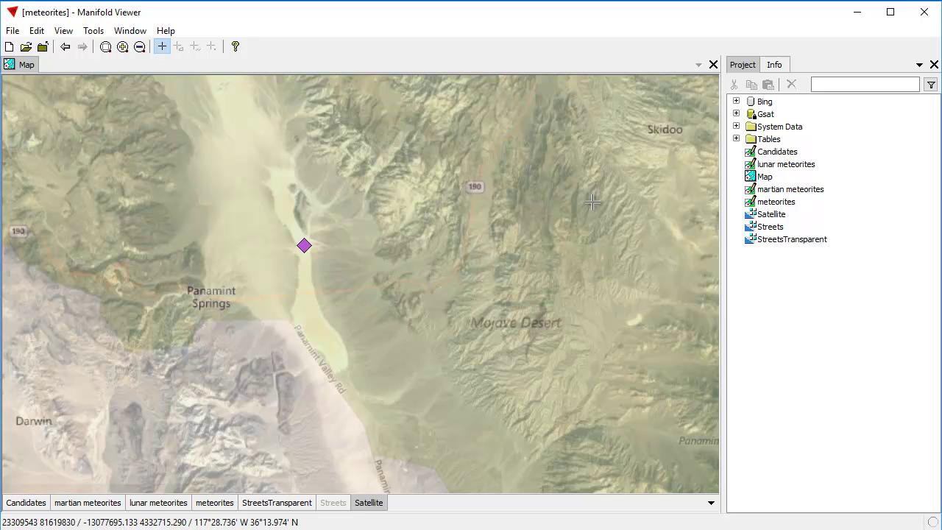
# Step: Remove the lunar meteorites, martian meteorites and Candidates layers from the map
pyautogui.rightClick(159, 507)
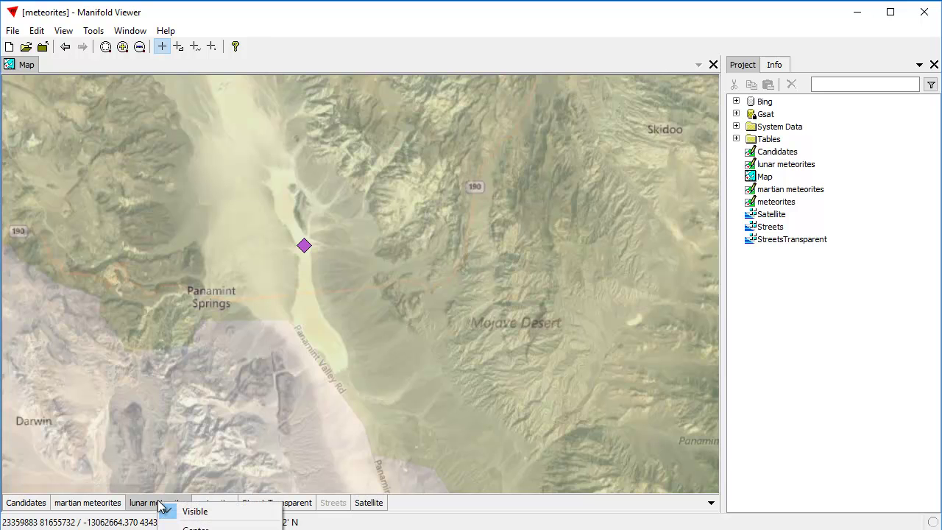
pyautogui.click(192, 529)
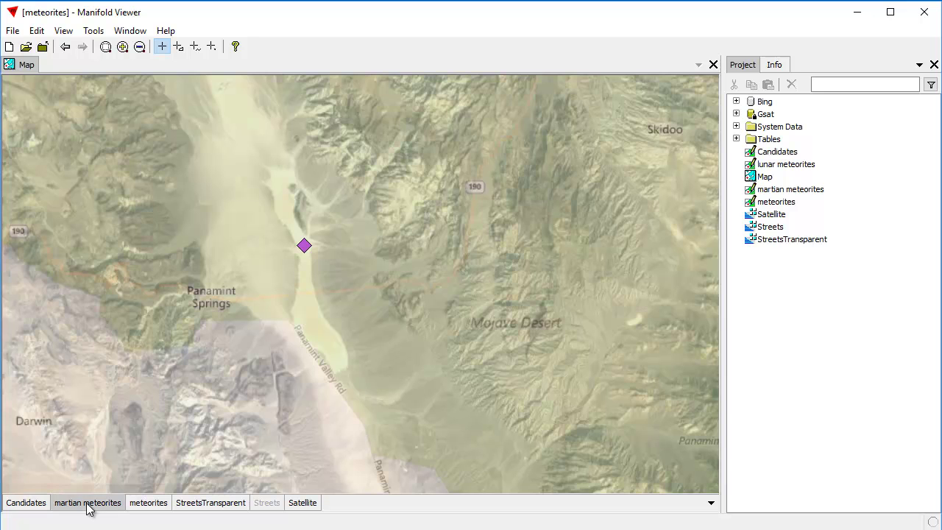
pyautogui.rightClick(89, 507)
pyautogui.click(118, 527)
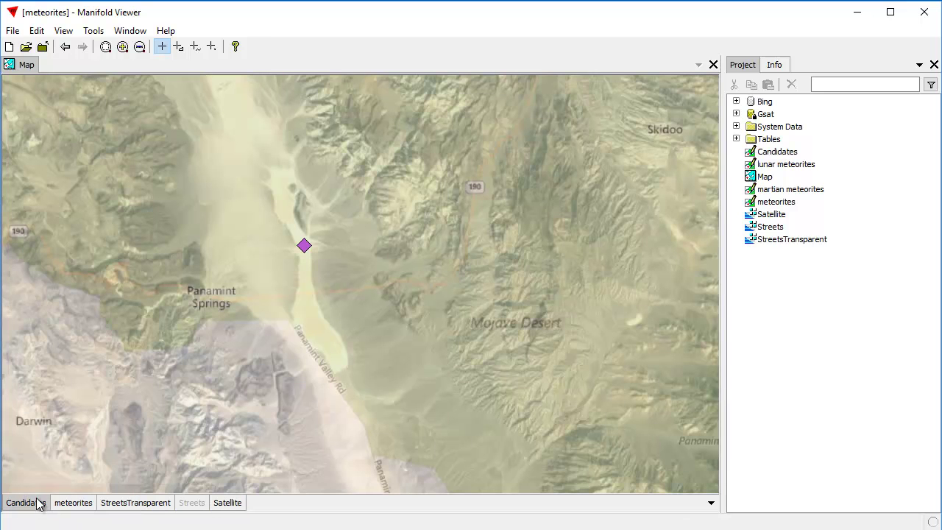
pyautogui.rightClick(41, 504)
pyautogui.click(73, 528)
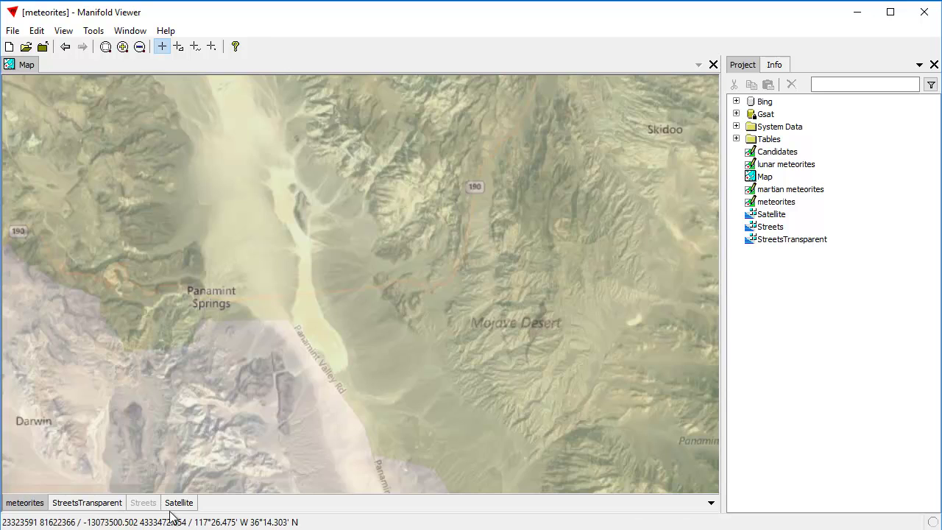
# Step: Add the martian meteorites drawing to the map as a layer above Streets and zoom to that layer's extent
pyautogui.keyDown('shift'); pyautogui.click(144, 503); pyautogui.keyUp('shift')
pyautogui.keyDown('shift'); pyautogui.click(144, 502); pyautogui.keyUp('shift')
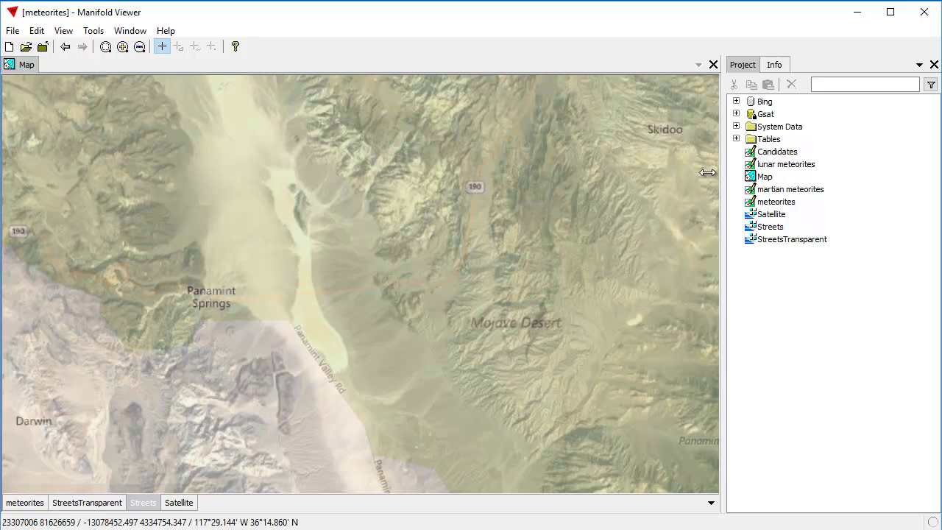
pyautogui.click(807, 192)
pyautogui.moveTo(819, 186); pyautogui.dragTo(397, 302)
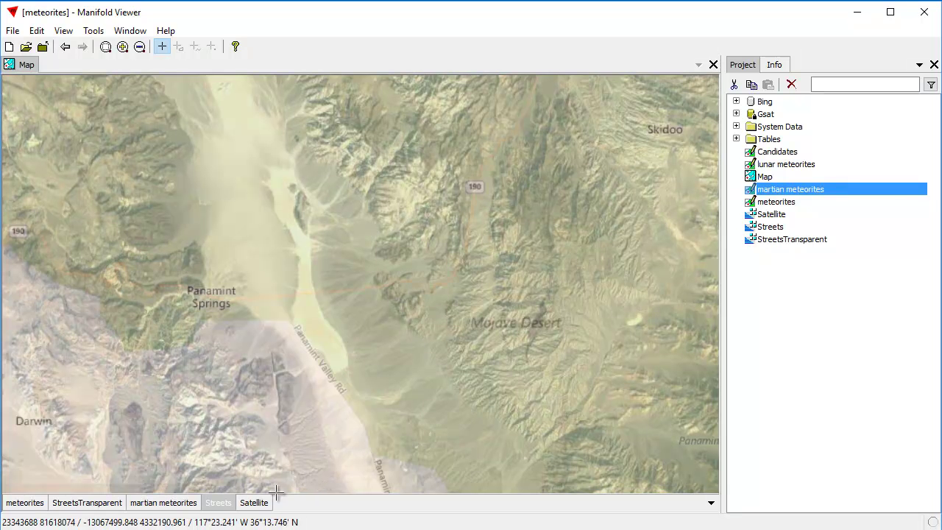
pyautogui.rightClick(191, 503)
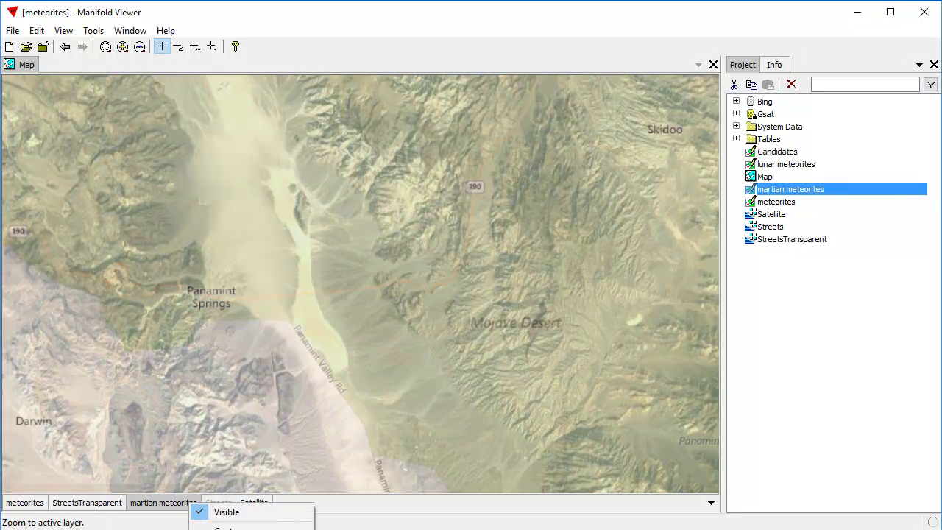
pyautogui.click(229, 529)
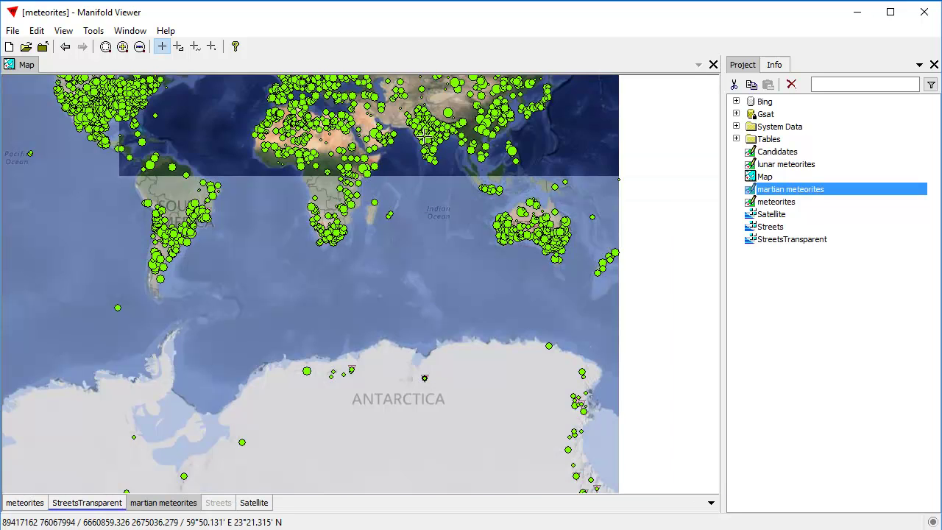
# Step: Reorder the map layers so StreetsTransparent sits just above Satellite and martian meteorites is the topmost layer
pyautogui.moveTo(416, 158); pyautogui.dragTo(423, 257)
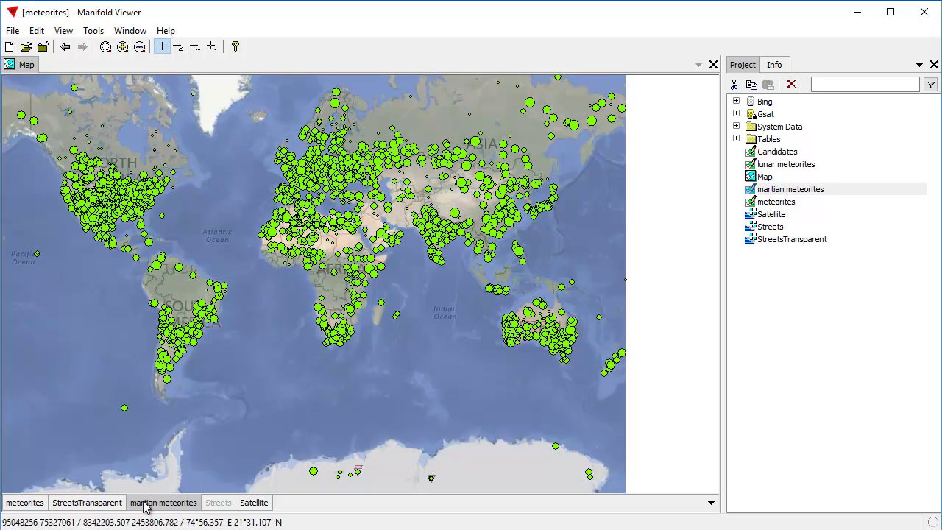
pyautogui.click(103, 506)
pyautogui.moveTo(155, 508); pyautogui.dragTo(209, 512)
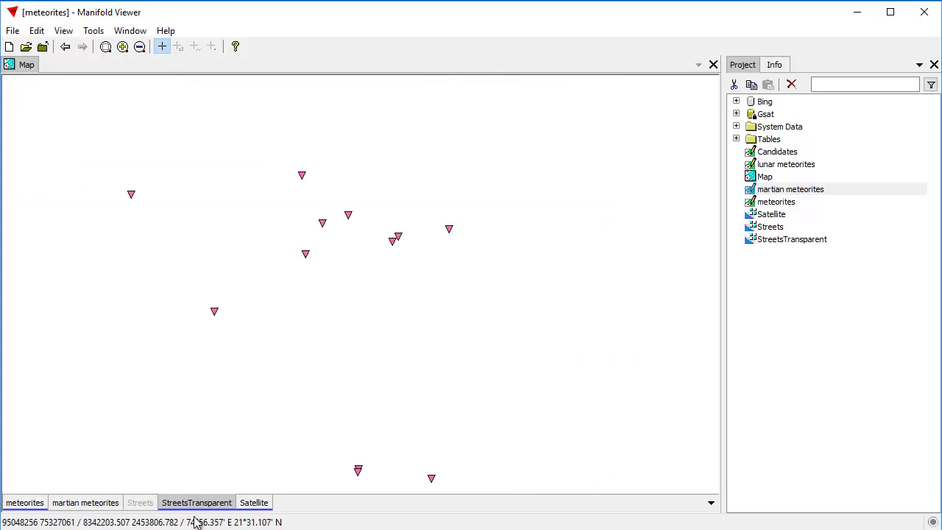
pyautogui.click(109, 509)
pyautogui.moveTo(19, 510); pyautogui.dragTo(10, 506)
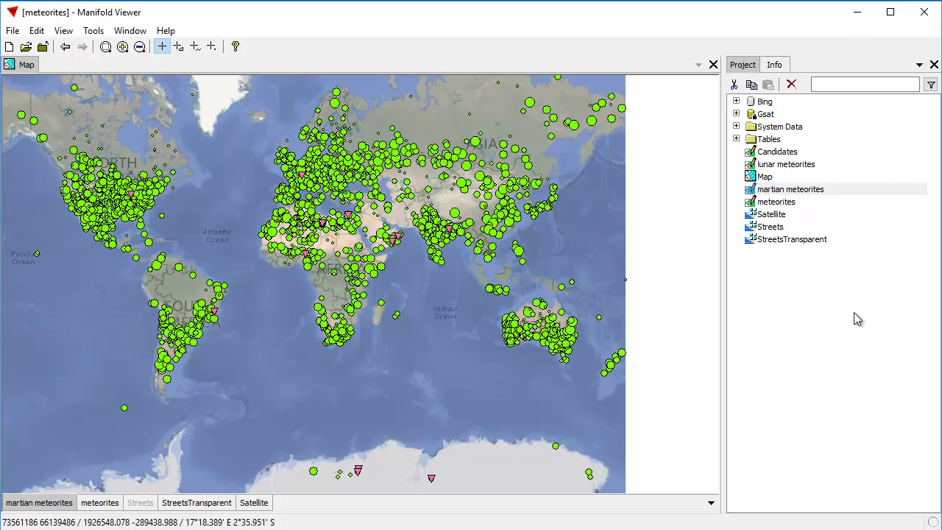
# Step: Open the martian meteorites drawing in its own undocked window, shrink it over the map and fit its view to all points
pyautogui.doubleClick(807, 191)
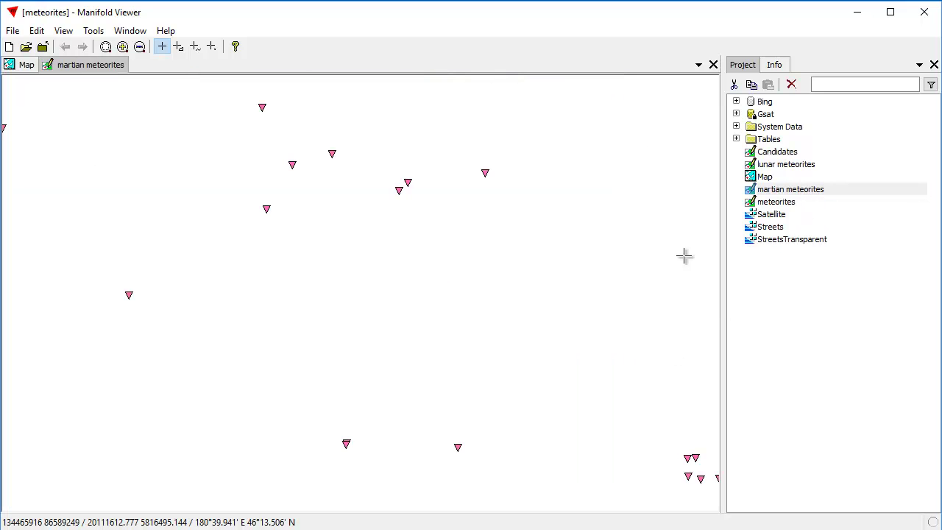
pyautogui.doubleClick(103, 64)
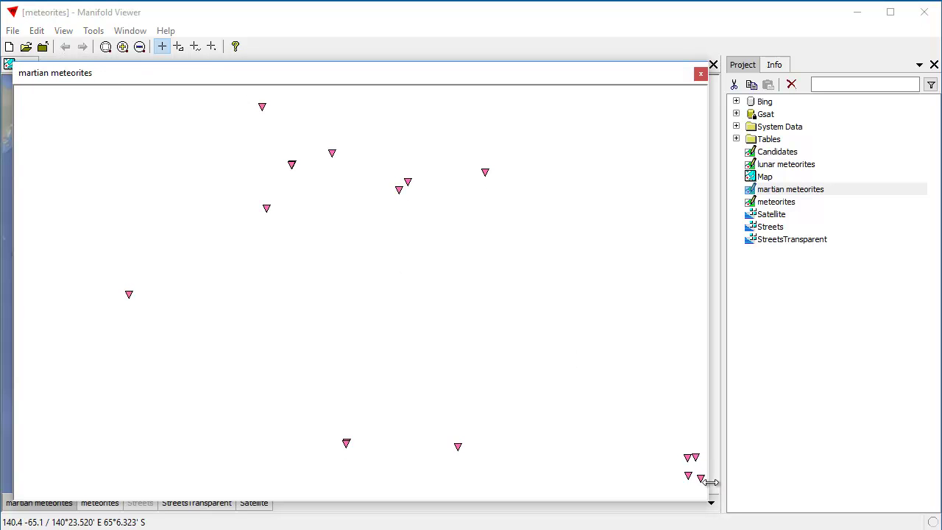
pyautogui.moveTo(707, 504); pyautogui.dragTo(333, 275)
pyautogui.moveTo(215, 83); pyautogui.dragTo(567, 221)
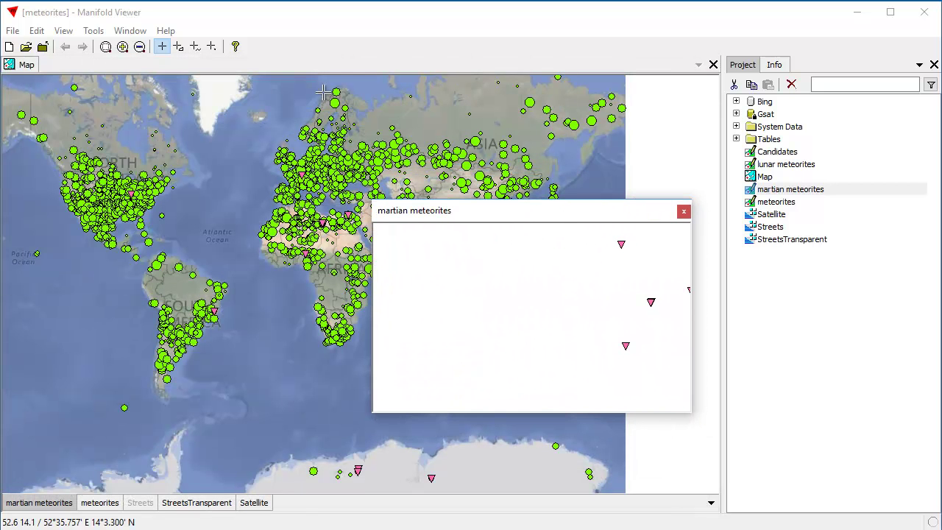
pyautogui.click(107, 48)
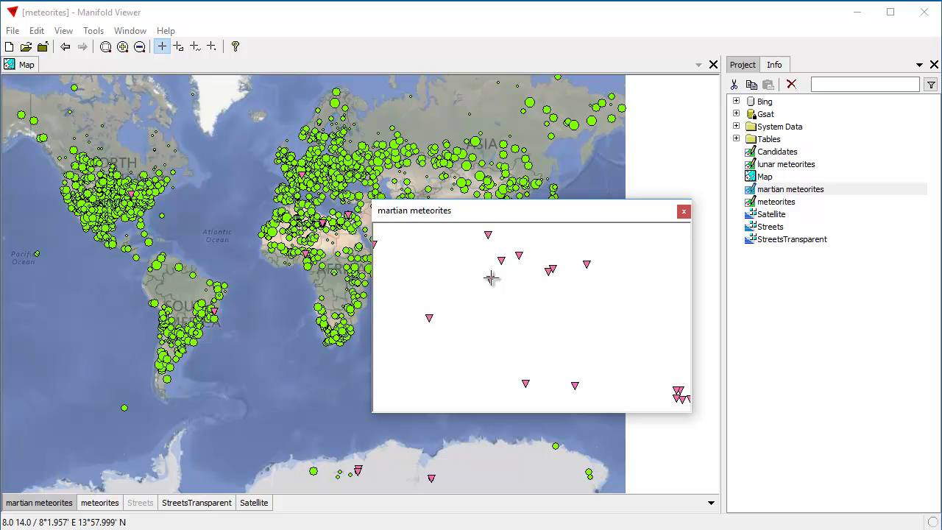
# Step: View the record values of the West African point in the martian meteorites window, and close both the record and the window
pyautogui.click(490, 279)
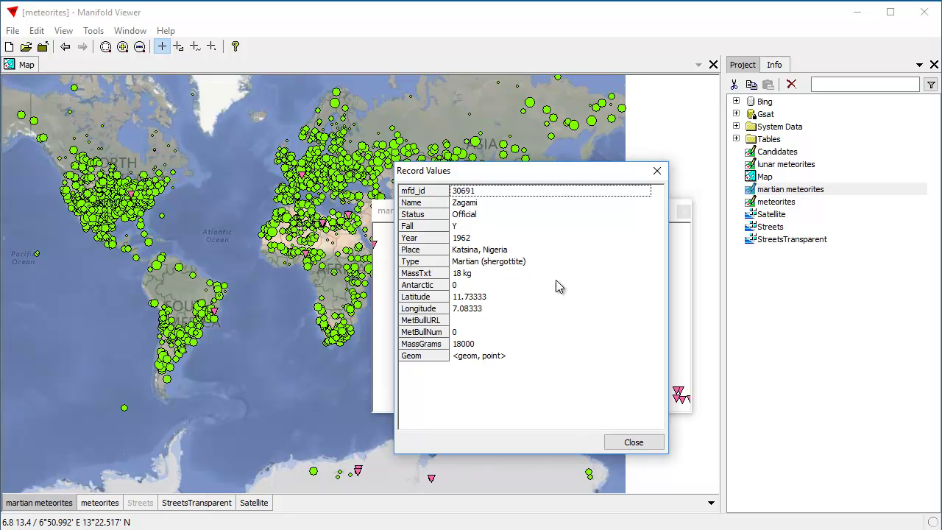
pyautogui.click(626, 442)
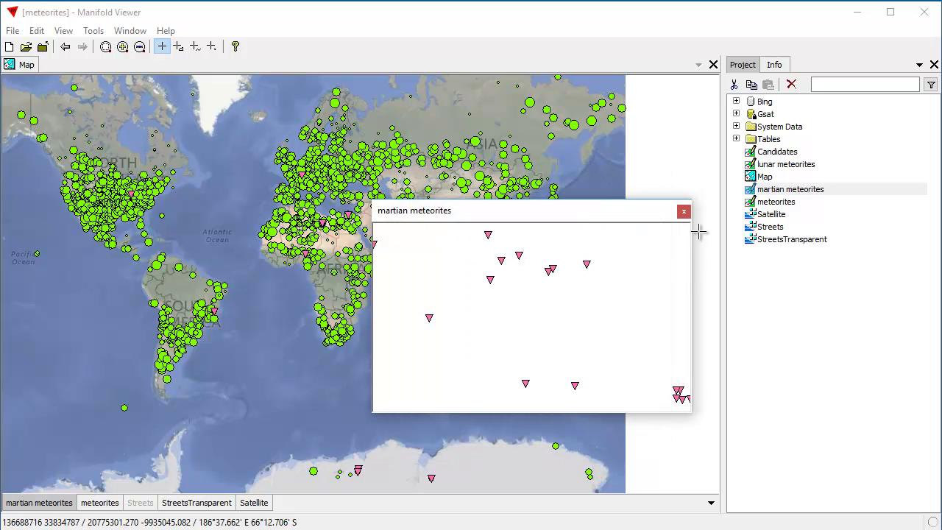
pyautogui.click(684, 213)
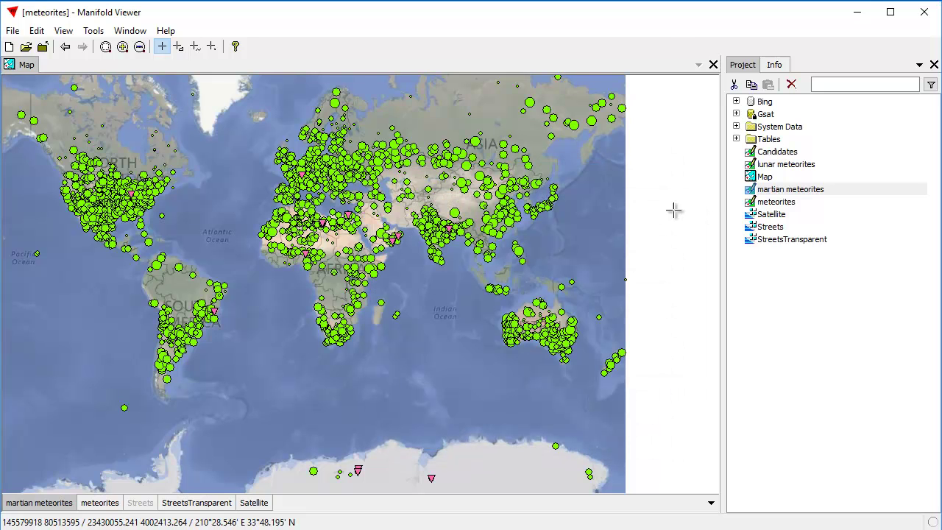
# Step: Reopen the martian meteorites drawing, undock and redock its window, and close it
pyautogui.doubleClick(772, 193)
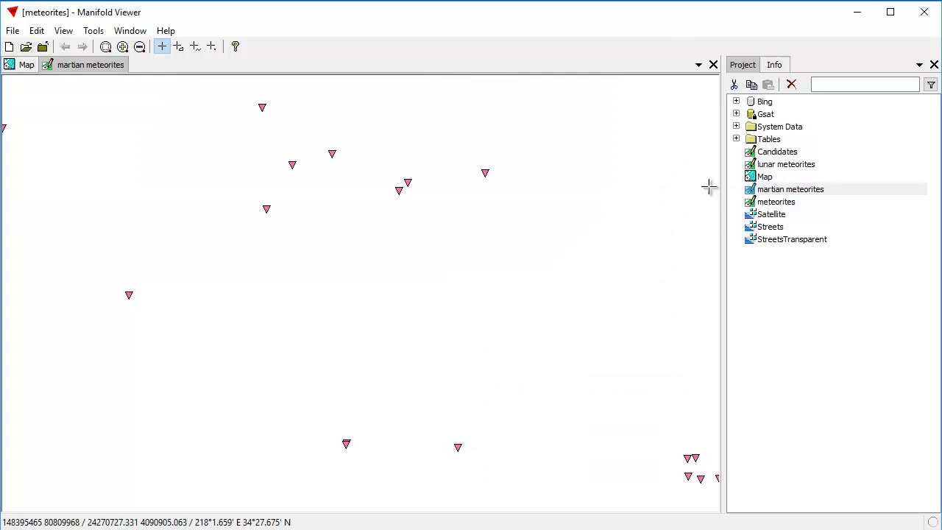
pyautogui.doubleClick(85, 70)
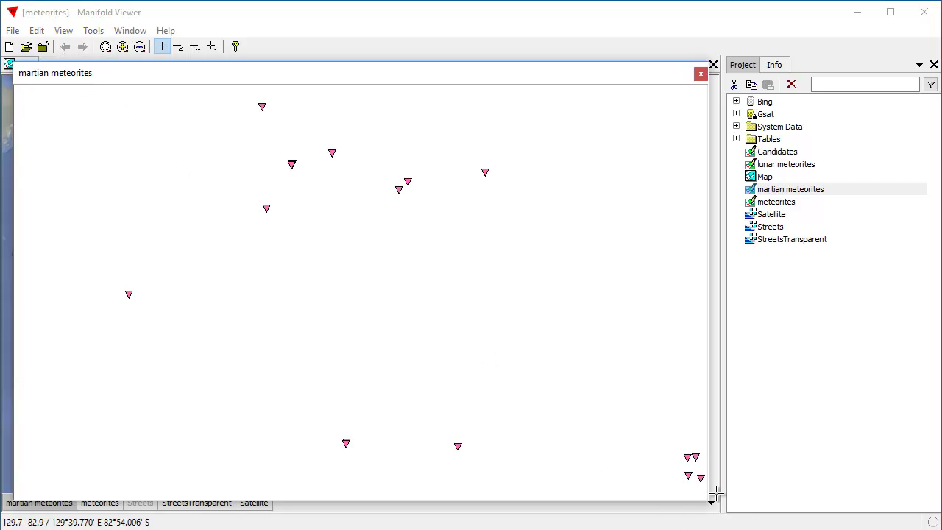
pyautogui.doubleClick(148, 78)
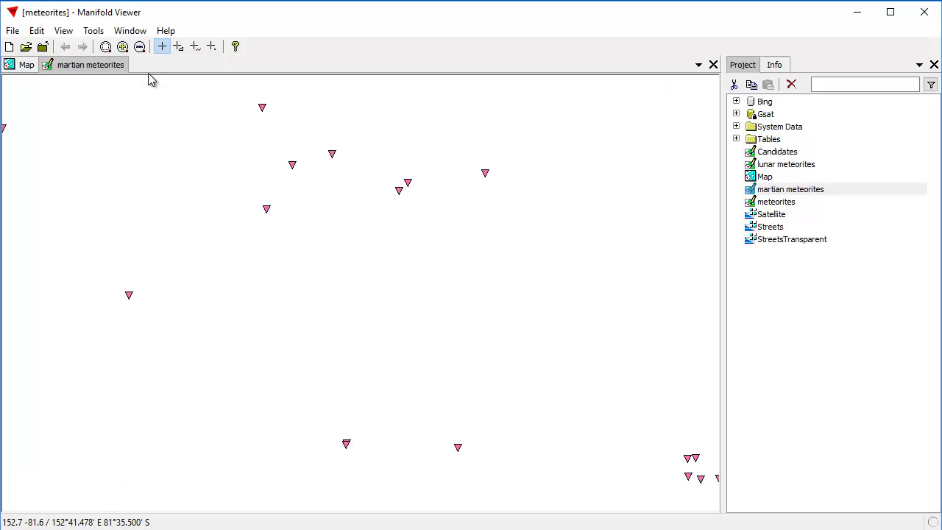
pyautogui.click(713, 64)
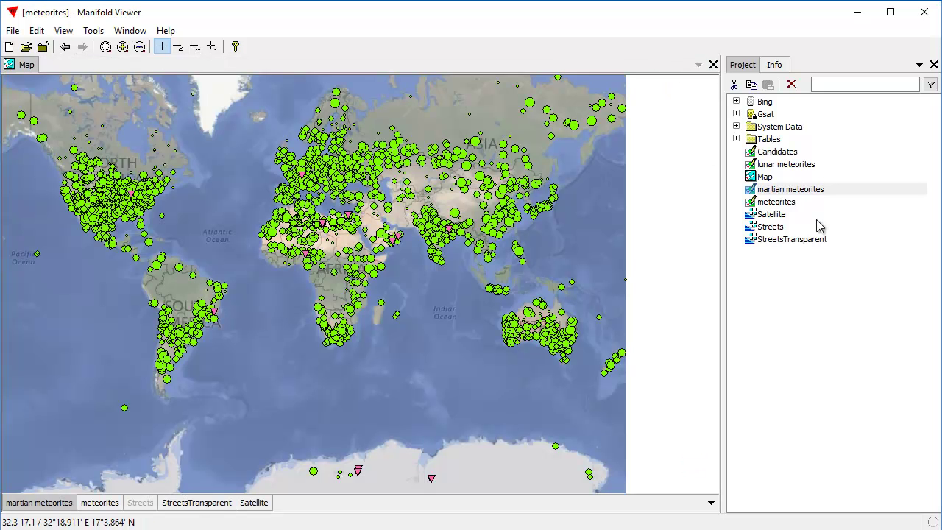
# Step: Expand the Tables folder in the project, view the meteorites Table, and close it
pyautogui.click(736, 140)
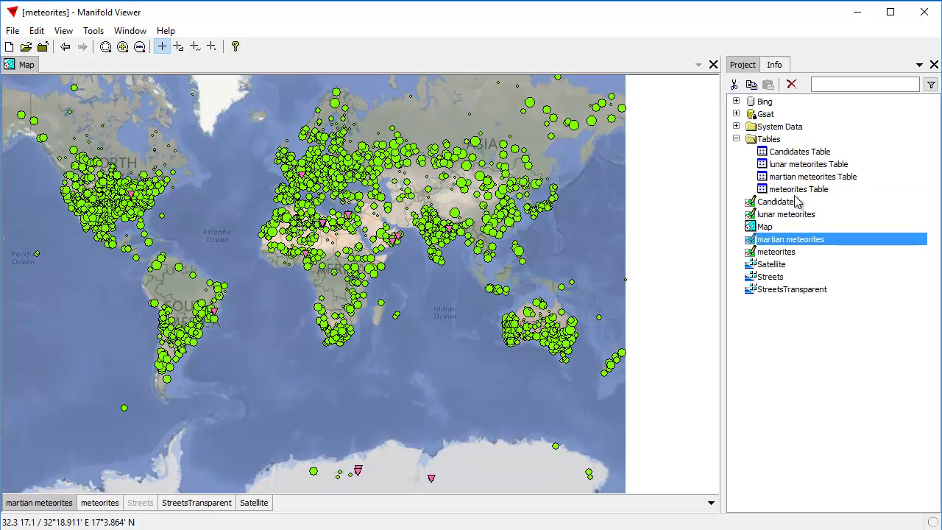
pyautogui.doubleClick(819, 190)
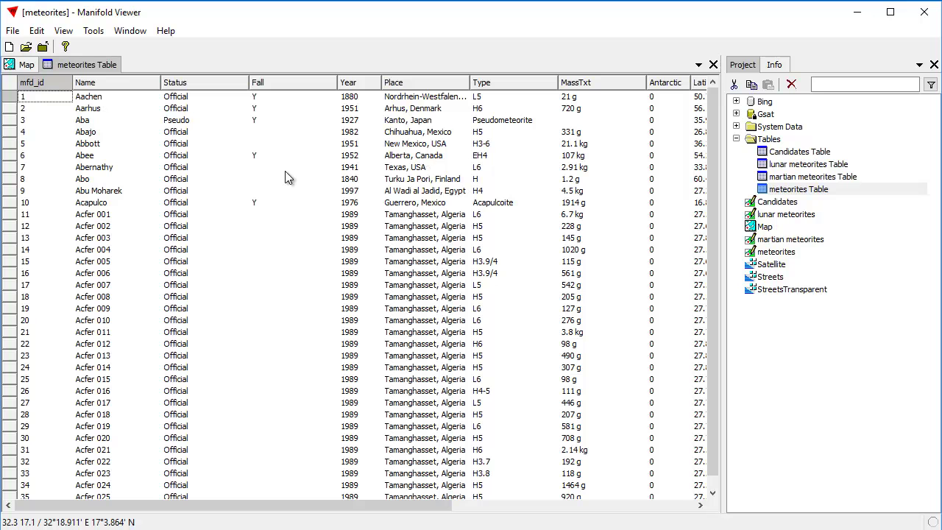
pyautogui.click(714, 66)
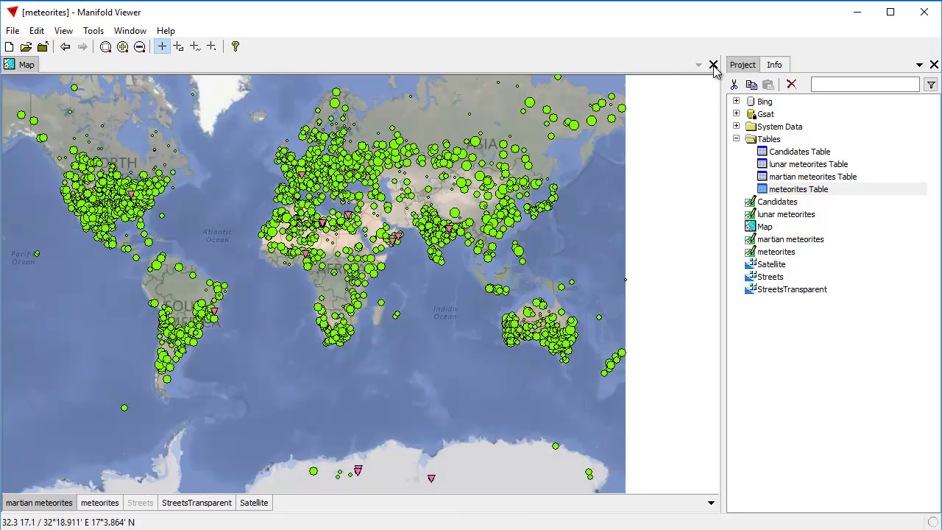